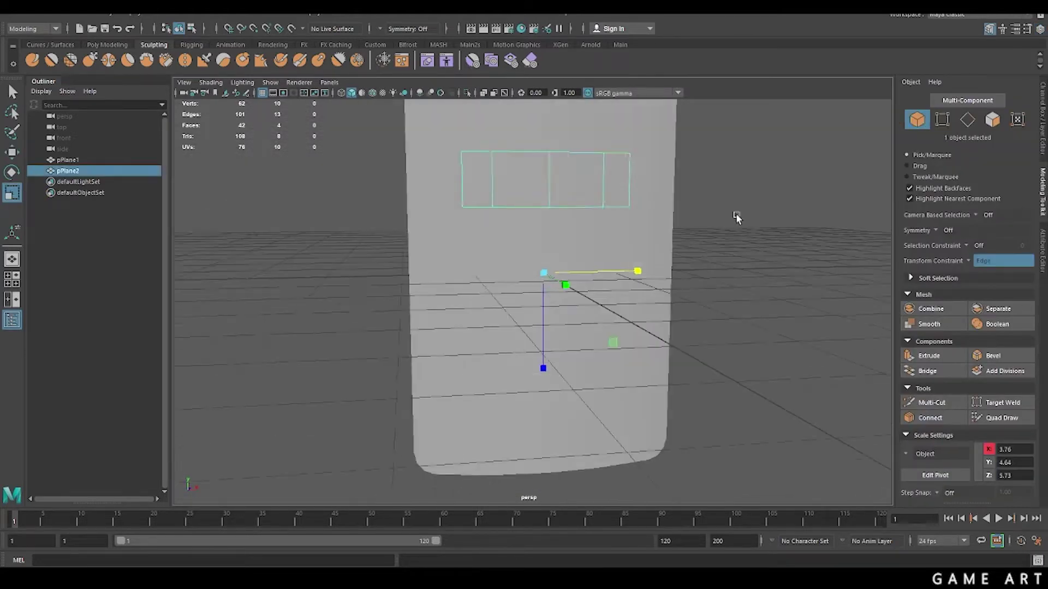
Add connecting edges across the visor area to begin the rectangular frame.
{"action": "key", "text": "r"}
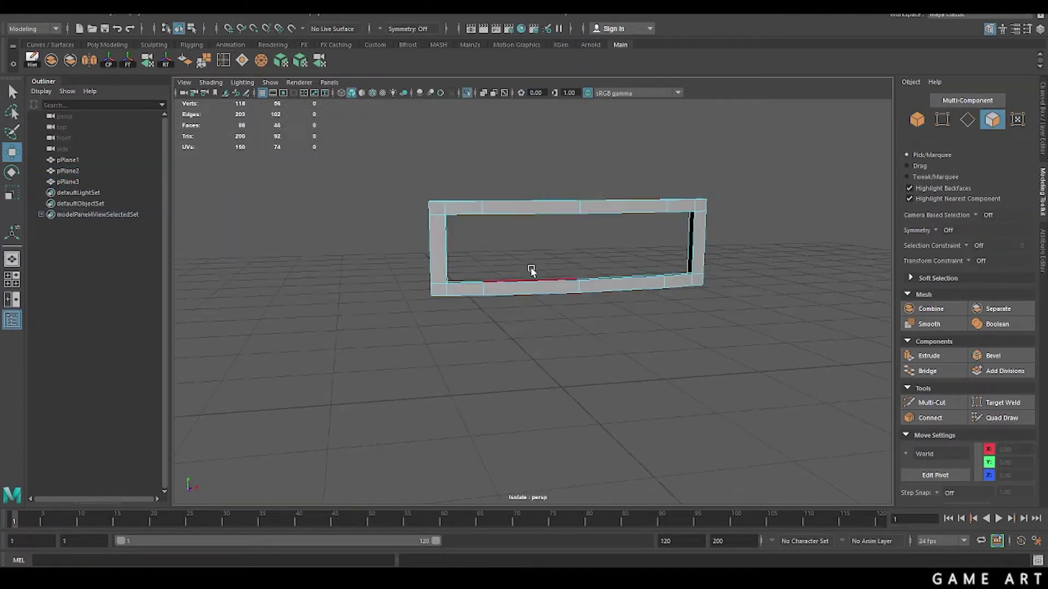
Bridge the selected visor edges into faces and rename the main shield mesh to Plate.
{"action": "left_click", "coordinate": [928, 371]}
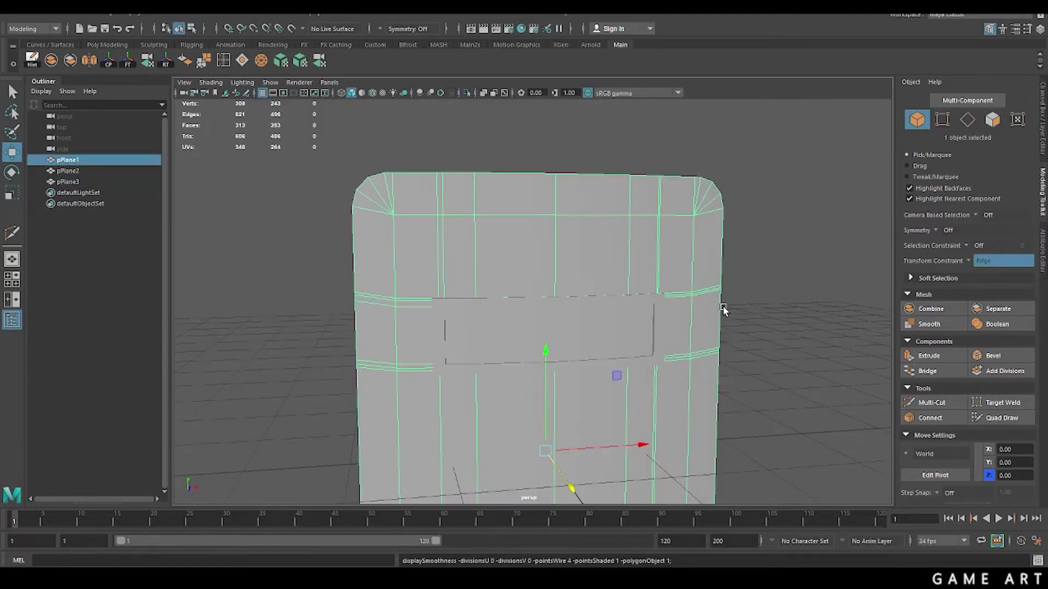
{"action": "double_click", "coordinate": [66, 160]}
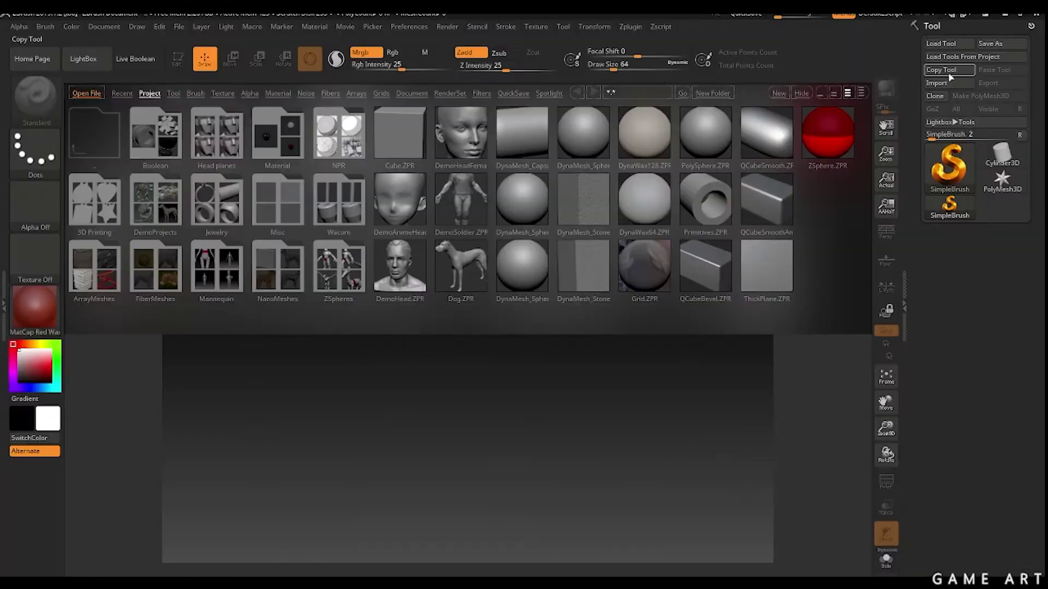
Load the shield from LightBox, split it to parts and divide it to SDiv 7.
{"action": "left_click", "coordinate": [765, 109]}
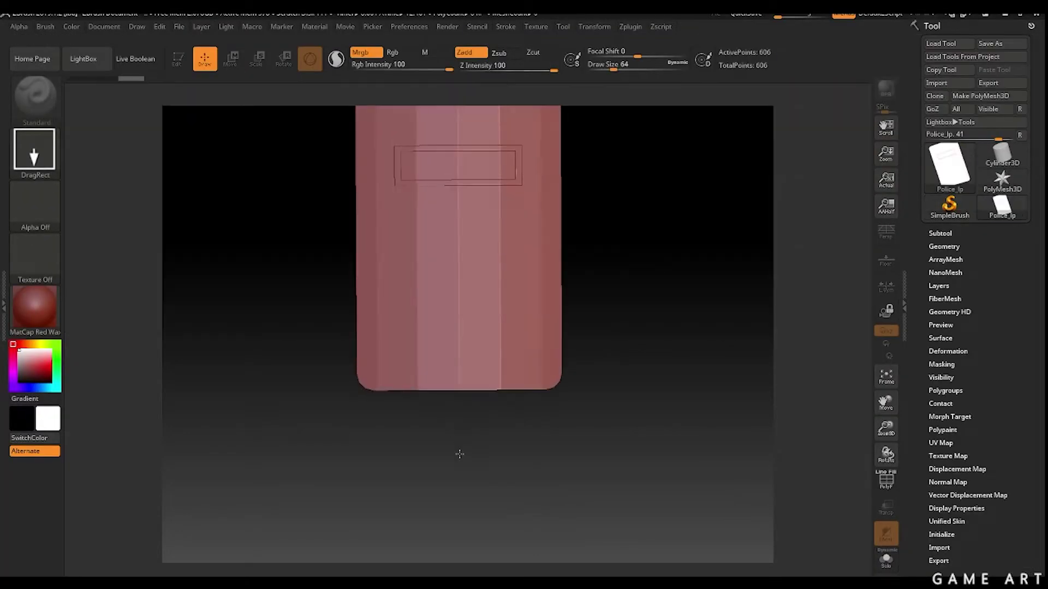
{"action": "left_click", "coordinate": [945, 553]}
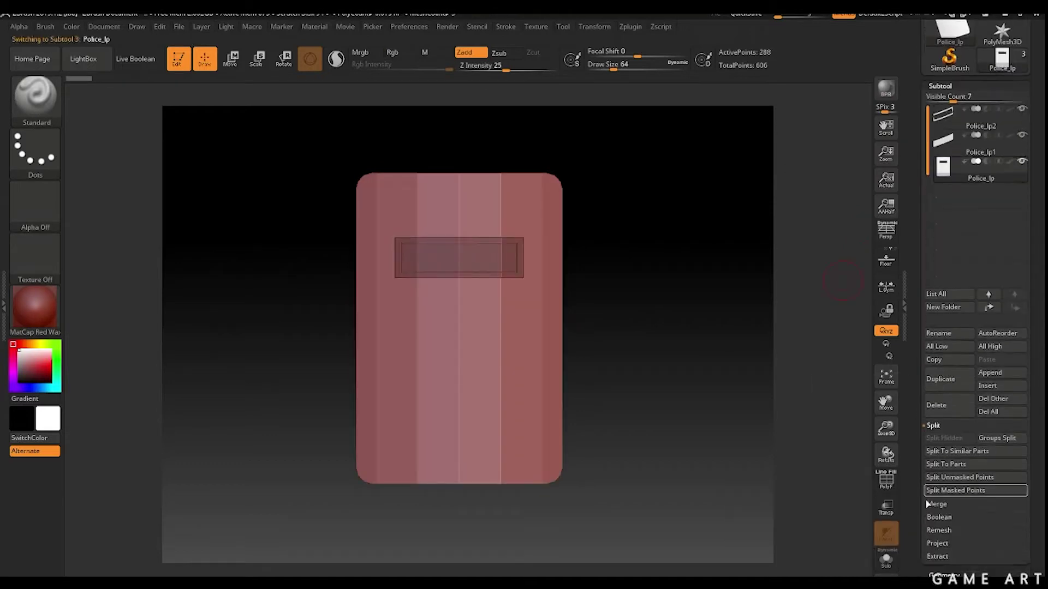
{"action": "left_click", "coordinate": [935, 343]}
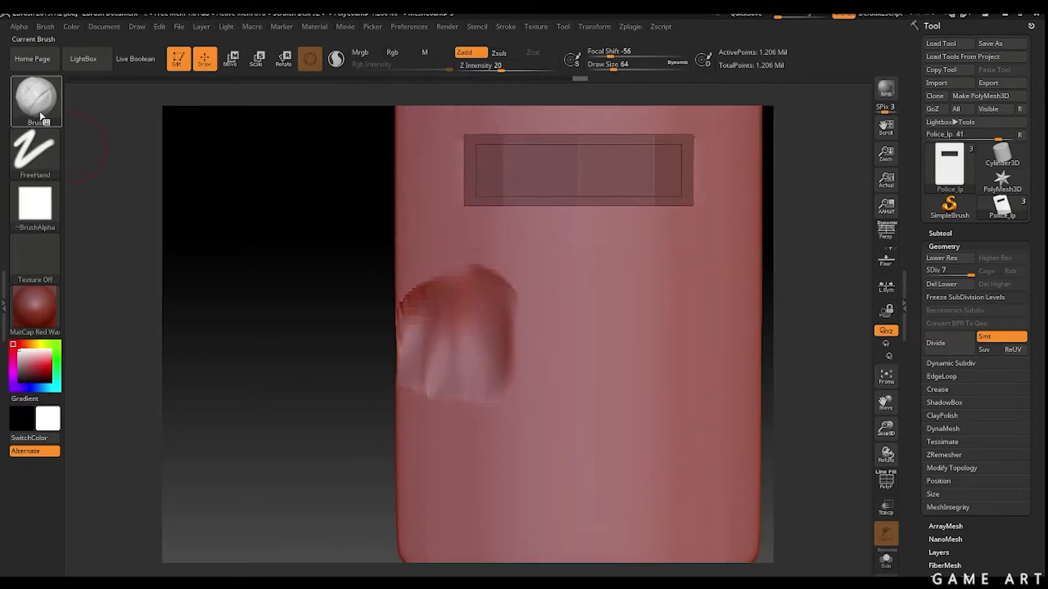
Load the Orb_Rock_Noise brush and sculpt dent marks into the shield surface.
{"action": "key", "text": "comma"}
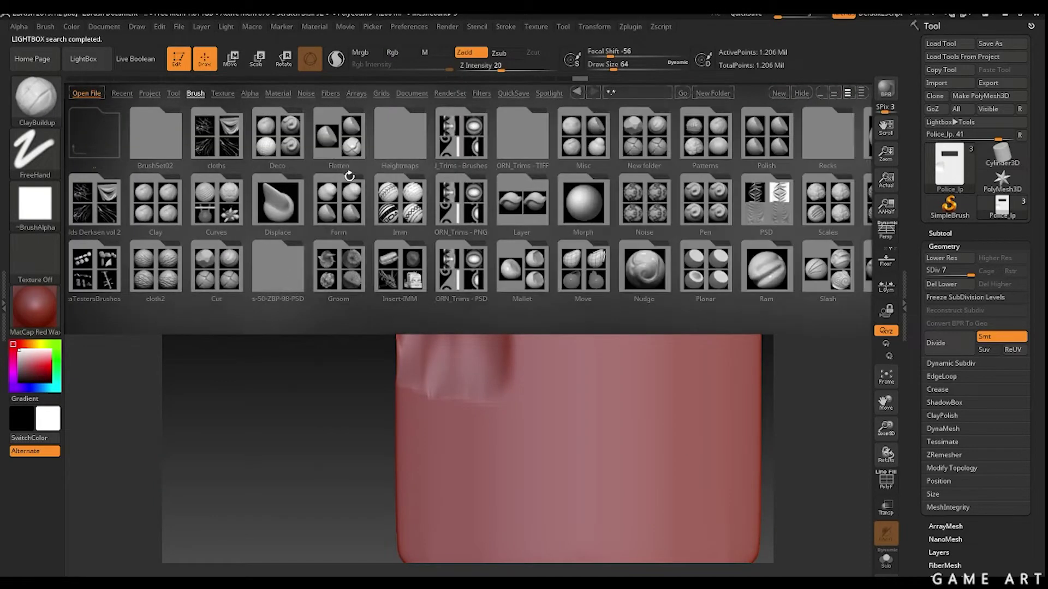
{"action": "double_click", "coordinate": [336, 275]}
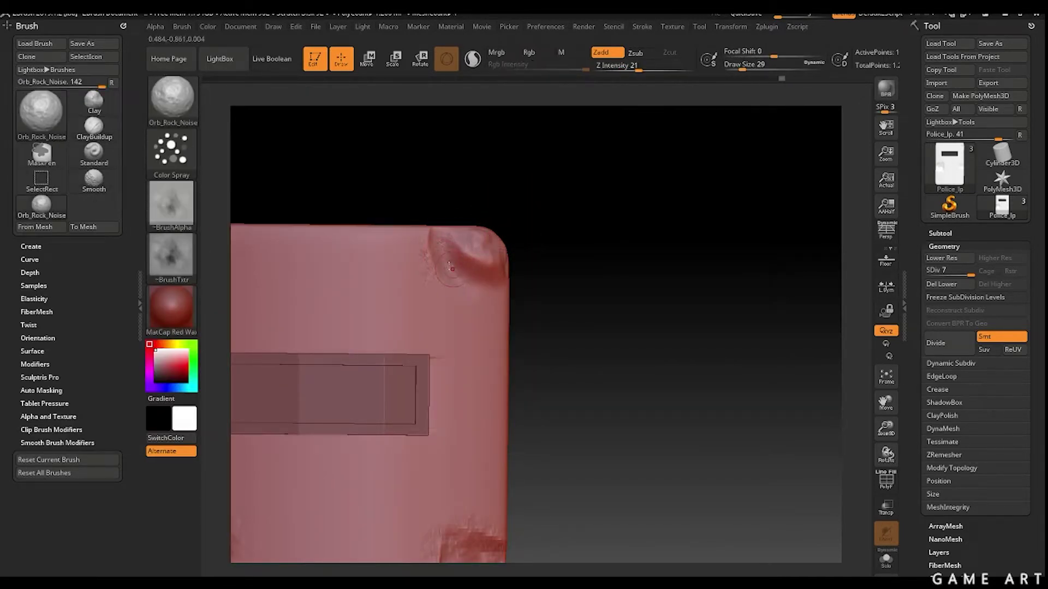
{"action": "key", "text": "f"}
{"action": "left_click_drag", "start_coordinate": [565, 293], "coordinate": [597, 360]}
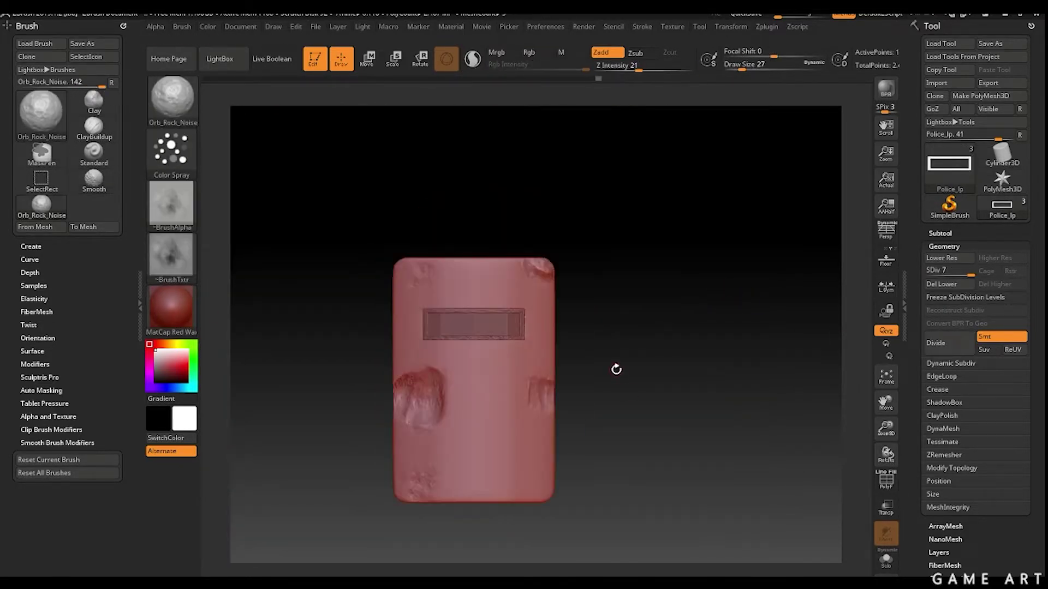
{"action": "key", "text": "b"}
{"action": "key", "text": "c"}
{"action": "key", "text": "b"}
{"action": "left_click_drag", "start_coordinate": [552, 462], "coordinate": [550, 462]}
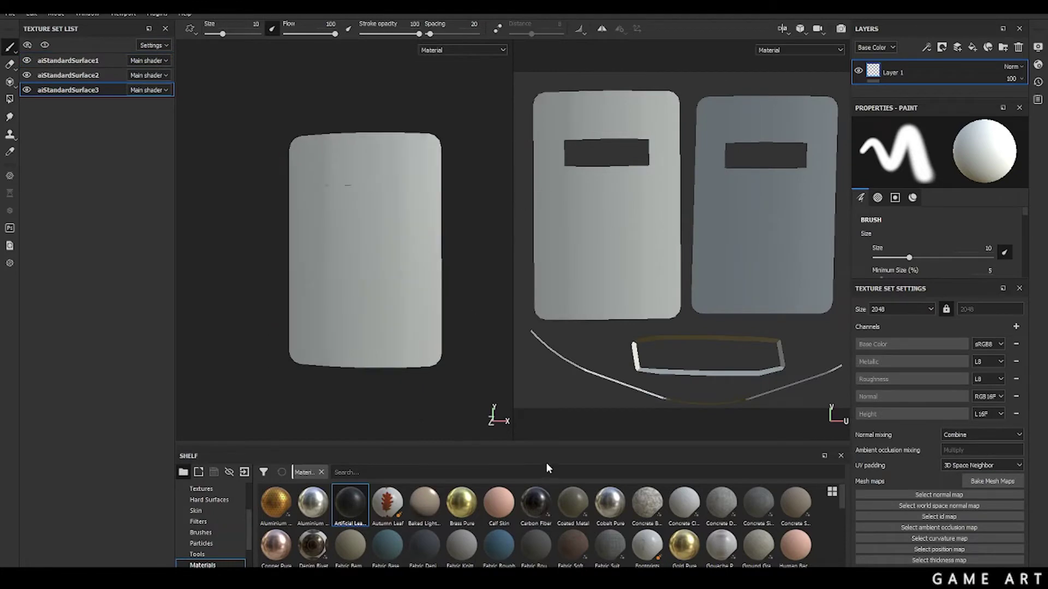
Check the baked mesh maps and ID map, then apply the Dirt smart material.
{"action": "key", "text": "b"}
{"action": "key", "text": "b"}
{"action": "key", "text": "b"}
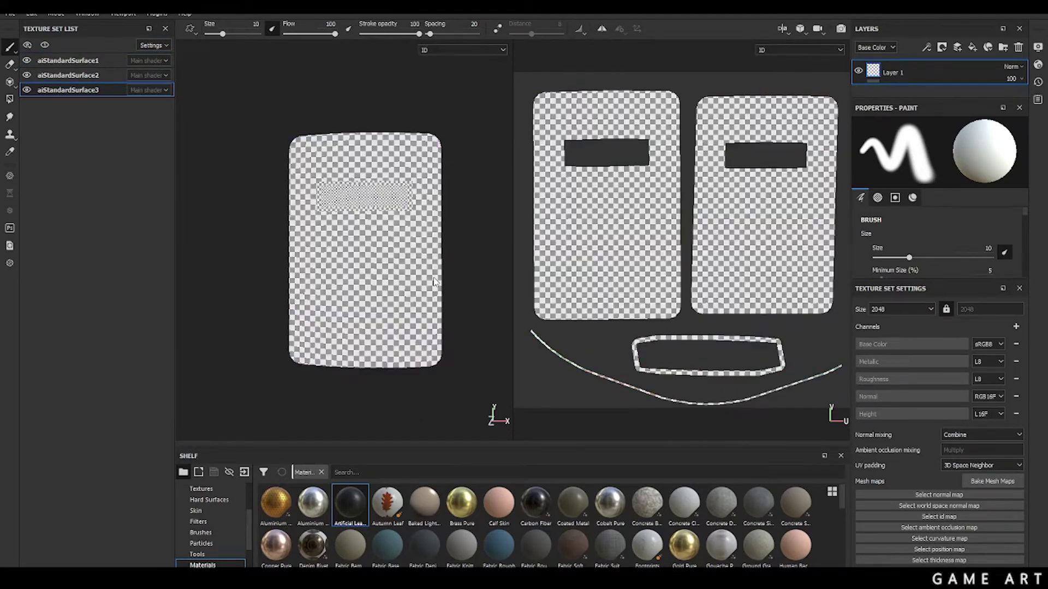
{"action": "key", "text": "b"}
{"action": "key", "text": "b"}
{"action": "key", "text": "b"}
{"action": "key", "text": "m"}
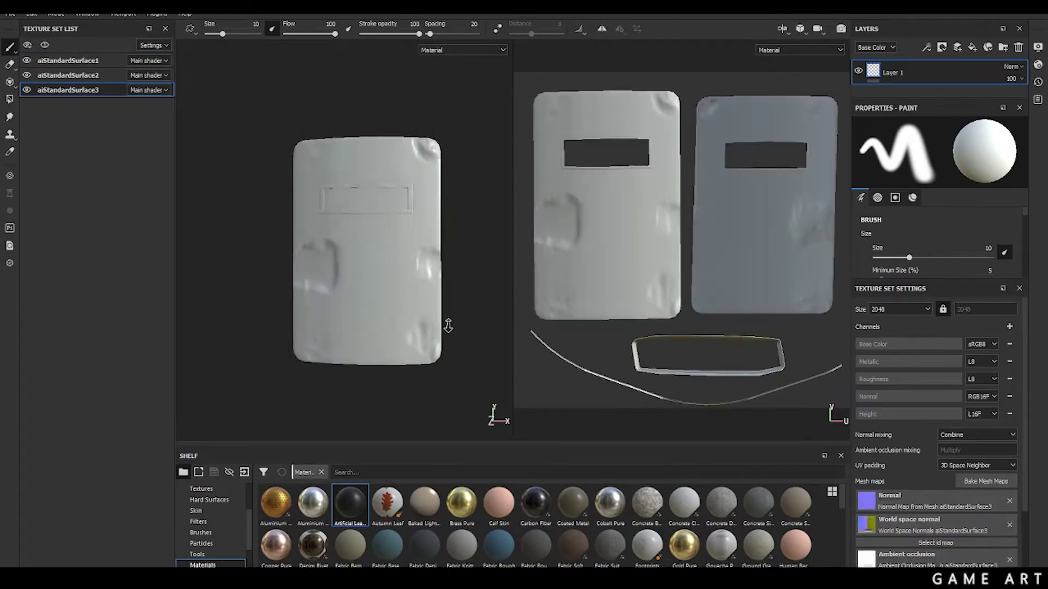
{"action": "left_click_drag", "start_coordinate": [448, 326], "coordinate": [362, 309], "text": "alt"}
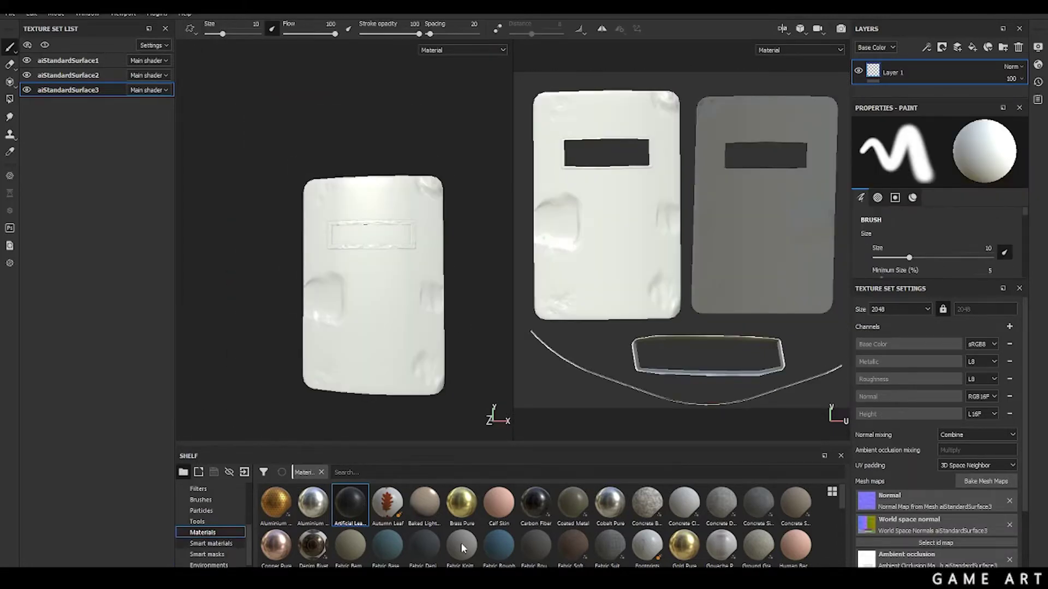
{"action": "left_click_drag", "start_coordinate": [359, 544], "coordinate": [371, 284]}
Search the shelf for metal and apply Steel Painted Rough Damaged to the shield.
{"action": "scroll", "coordinate": [327, 246], "scroll_direction": "up", "scroll_amount": 5}
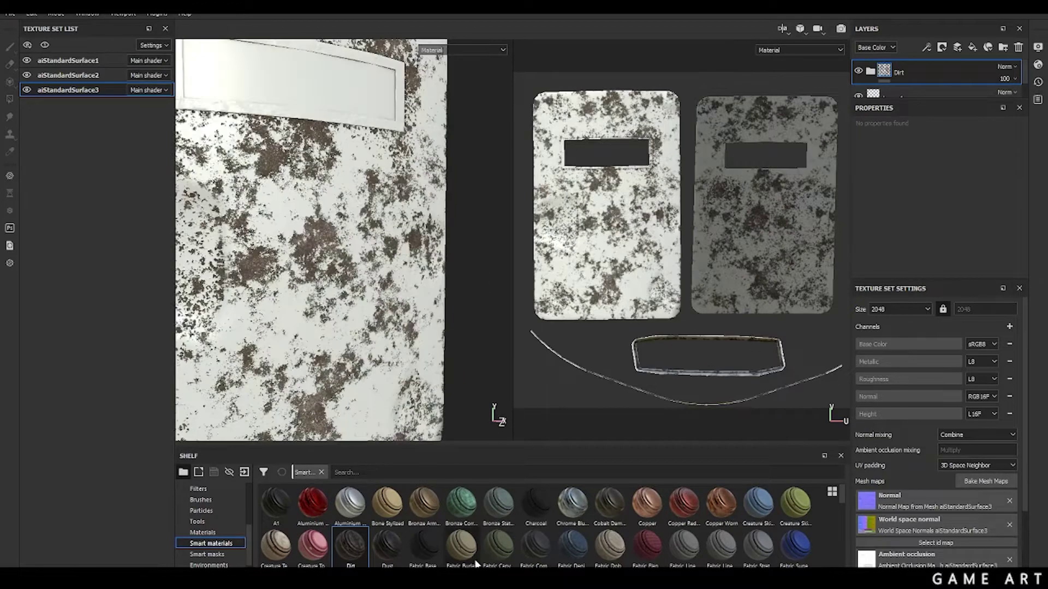
{"action": "left_click", "coordinate": [374, 472]}
{"action": "type", "text": "metal"}
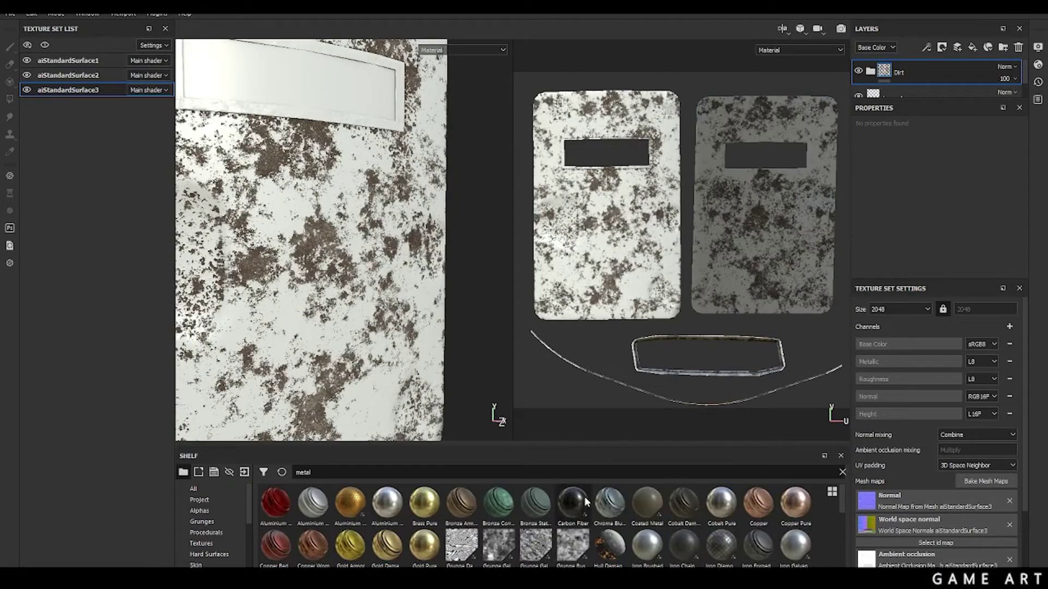
{"action": "scroll", "coordinate": [586, 500], "scroll_direction": "down", "scroll_amount": 3}
{"action": "scroll", "coordinate": [586, 501], "scroll_direction": "down", "scroll_amount": 3}
{"action": "left_click_drag", "start_coordinate": [720, 538], "coordinate": [981, 100]}
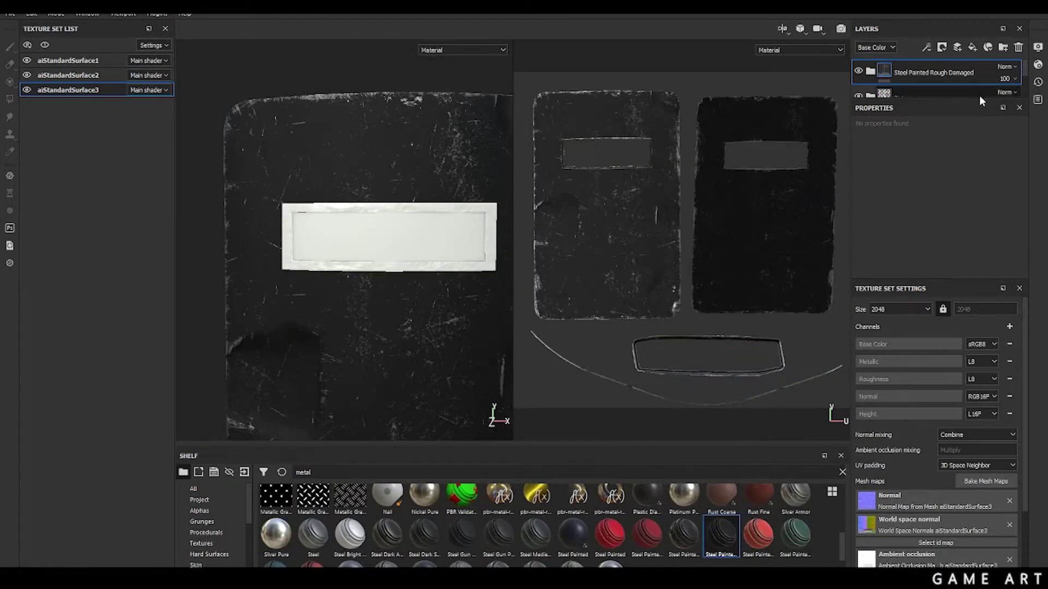
Inspect the steel material's Metallic Paint and Dirt layers and the Metallic Paint mask generator.
{"action": "left_click", "coordinate": [900, 144]}
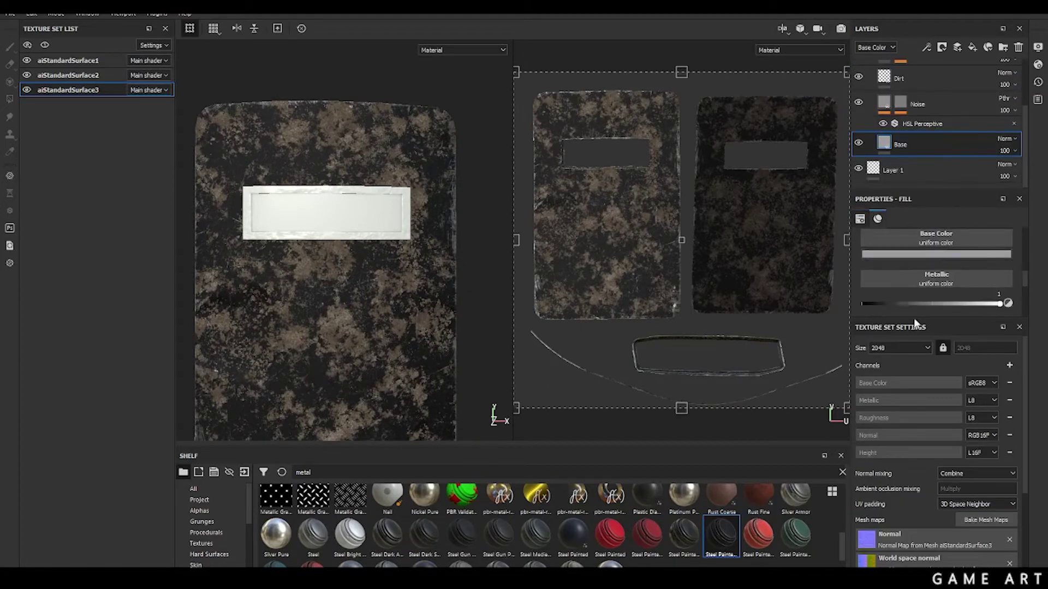
{"action": "scroll", "coordinate": [1024, 128], "scroll_direction": "up", "scroll_amount": 2}
{"action": "left_click", "coordinate": [938, 108]}
{"action": "left_click", "coordinate": [906, 133]}
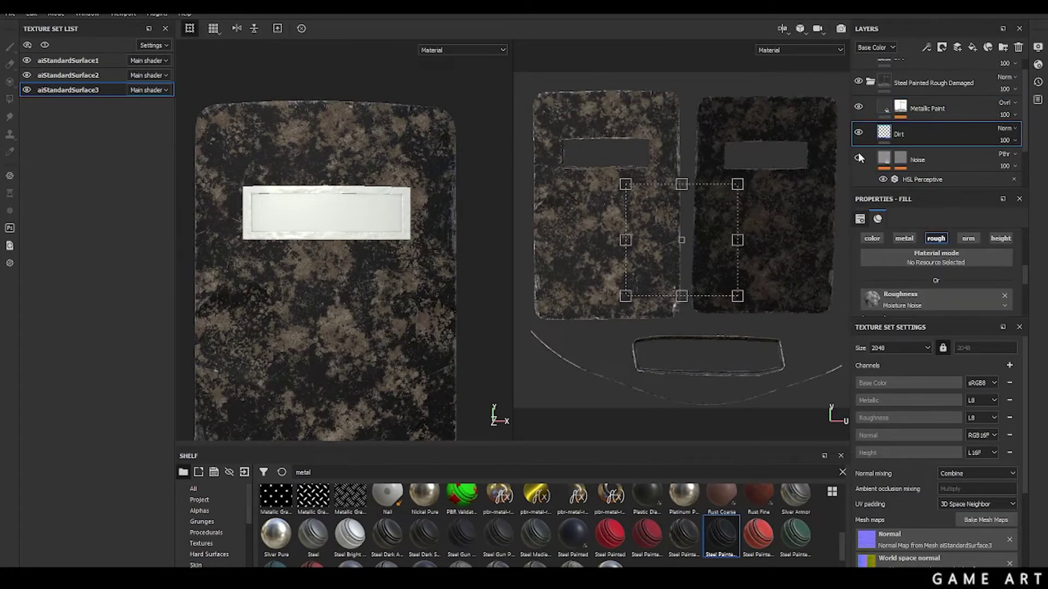
{"action": "scroll", "coordinate": [930, 124], "scroll_direction": "down", "scroll_amount": 1}
{"action": "scroll", "coordinate": [930, 124], "scroll_direction": "up", "scroll_amount": 1}
{"action": "left_click", "coordinate": [929, 125]}
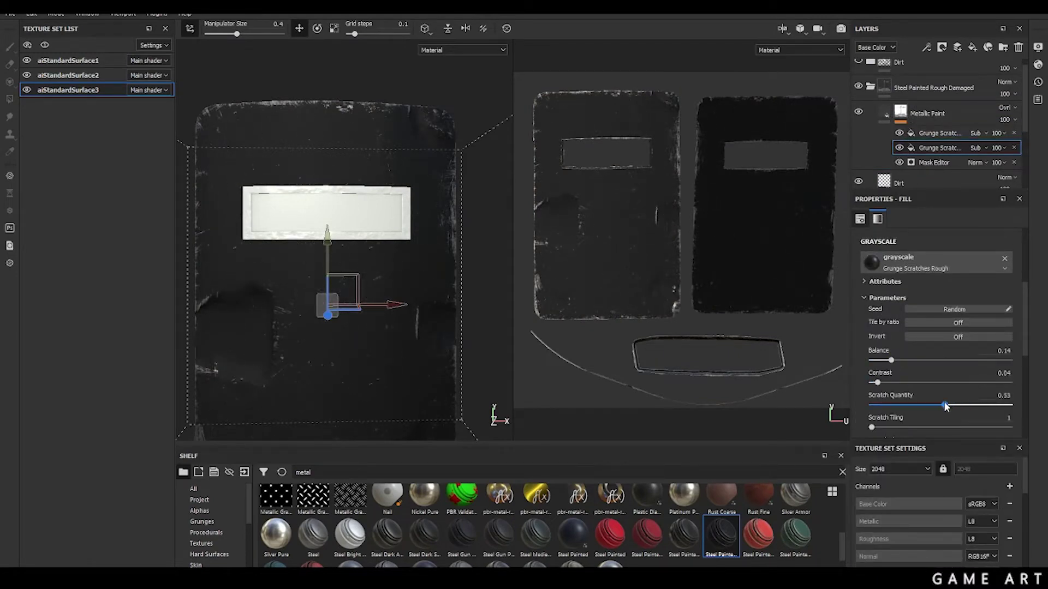
{"action": "left_click", "coordinate": [933, 162]}
{"action": "scroll", "coordinate": [928, 273], "scroll_direction": "down", "scroll_amount": 2}
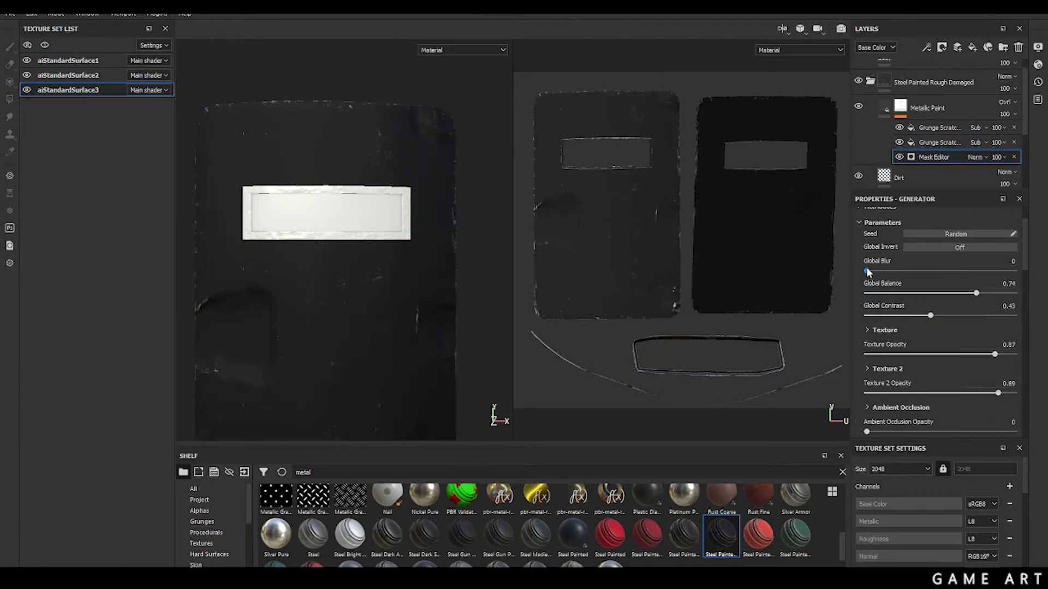
Lower the mask position of the Gradient filter on the Dirt folder's base.
{"action": "left_click_drag", "start_coordinate": [451, 226], "coordinate": [409, 289], "text": "alt"}
{"action": "scroll", "coordinate": [939, 125], "scroll_direction": "up", "scroll_amount": 2}
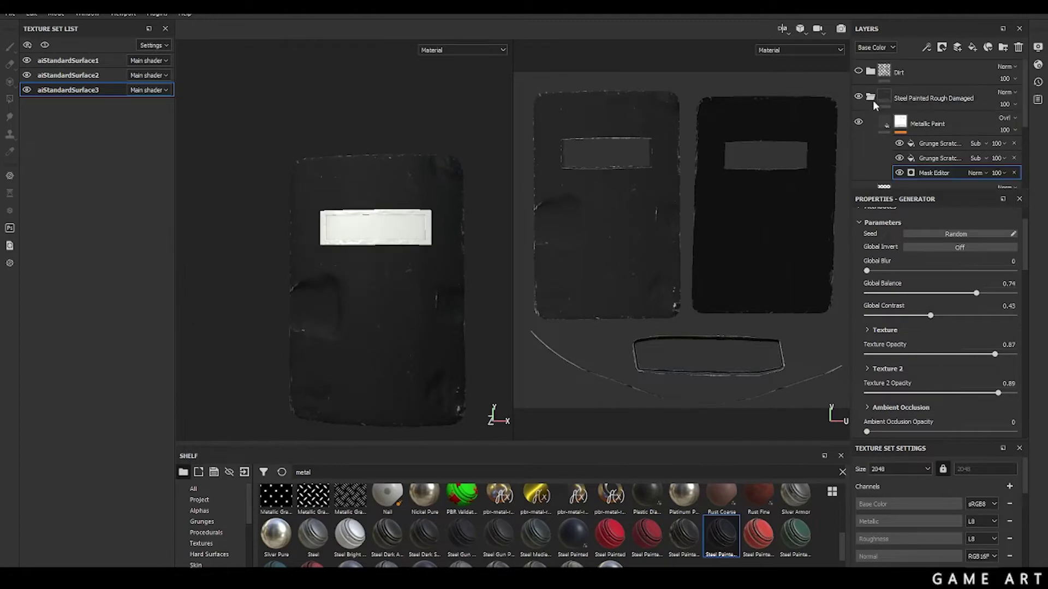
{"action": "left_click", "coordinate": [927, 74]}
{"action": "left_click", "coordinate": [914, 132]}
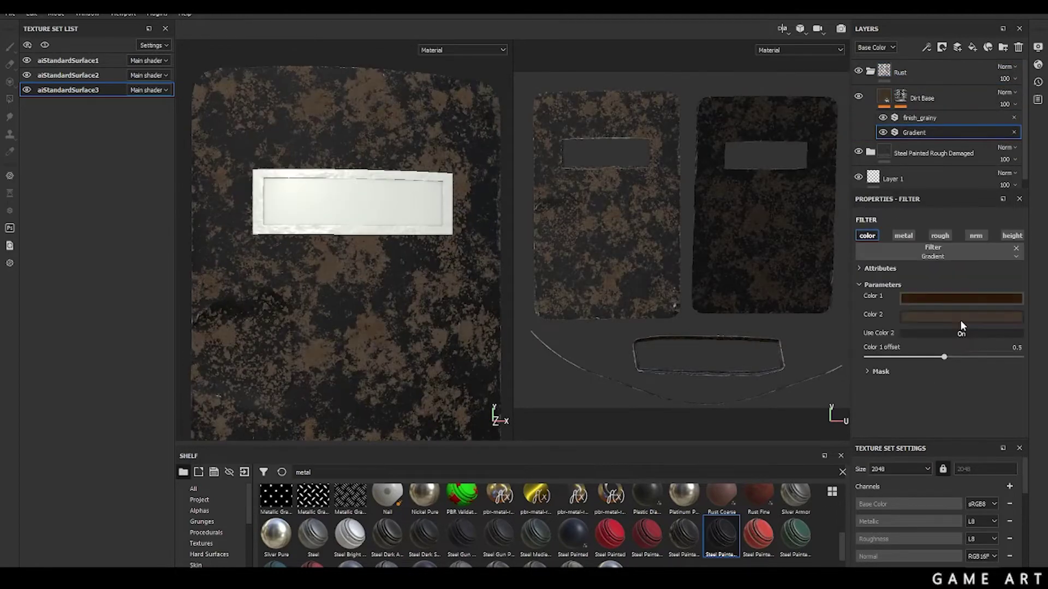
{"action": "left_click_drag", "start_coordinate": [382, 305], "coordinate": [403, 300], "text": "alt"}
{"action": "left_click", "coordinate": [867, 371]}
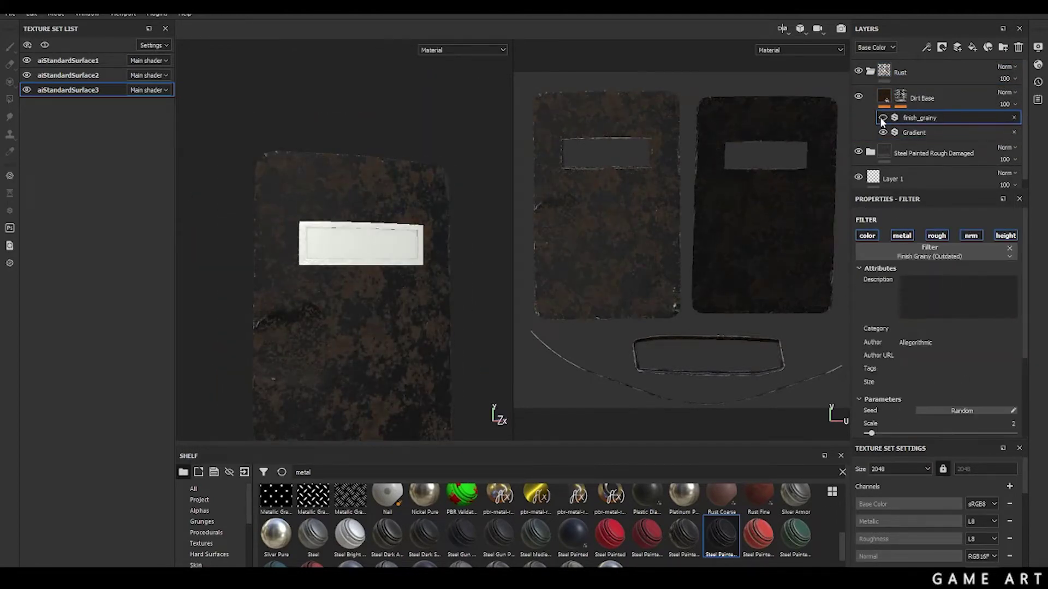
{"action": "scroll", "coordinate": [929, 382], "scroll_direction": "down", "scroll_amount": 2}
{"action": "left_click_drag", "start_coordinate": [944, 350], "coordinate": [921, 355]}
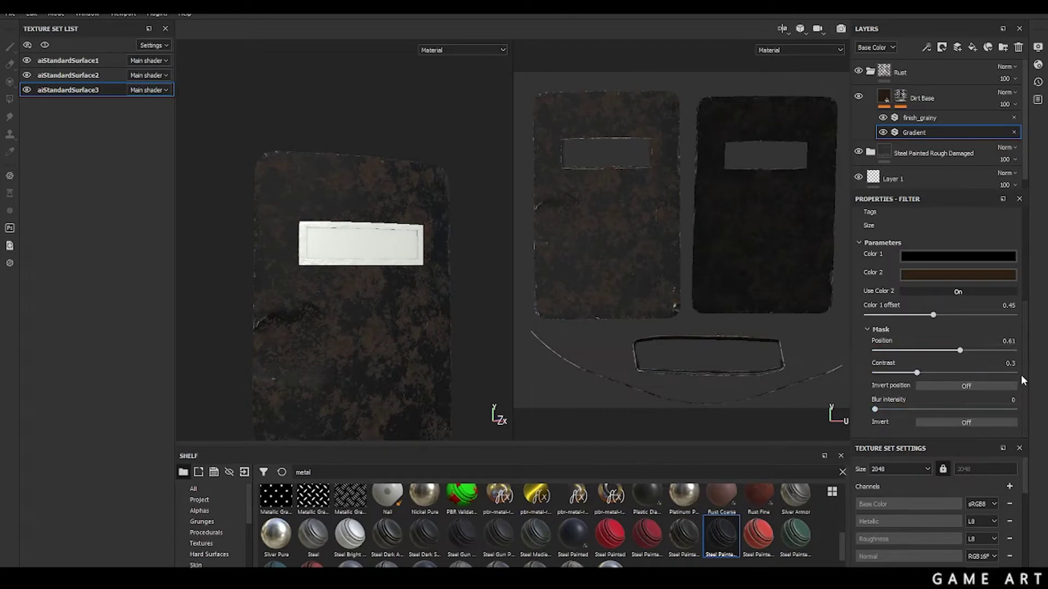
Add a mask generator to the dirt base, remove blur, and set rust balance to 0.7.
{"action": "scroll", "coordinate": [954, 327], "scroll_direction": "down", "scroll_amount": 3}
{"action": "mouse_move", "coordinate": [906, 301]}
{"action": "left_mouse_down"}
{"action": "mouse_move", "coordinate": [937, 301]}
{"action": "mouse_move", "coordinate": [866, 302]}
{"action": "left_mouse_up"}
{"action": "left_click_drag", "start_coordinate": [992, 324], "coordinate": [964, 324]}
{"action": "left_click_drag", "start_coordinate": [985, 386], "coordinate": [965, 386]}
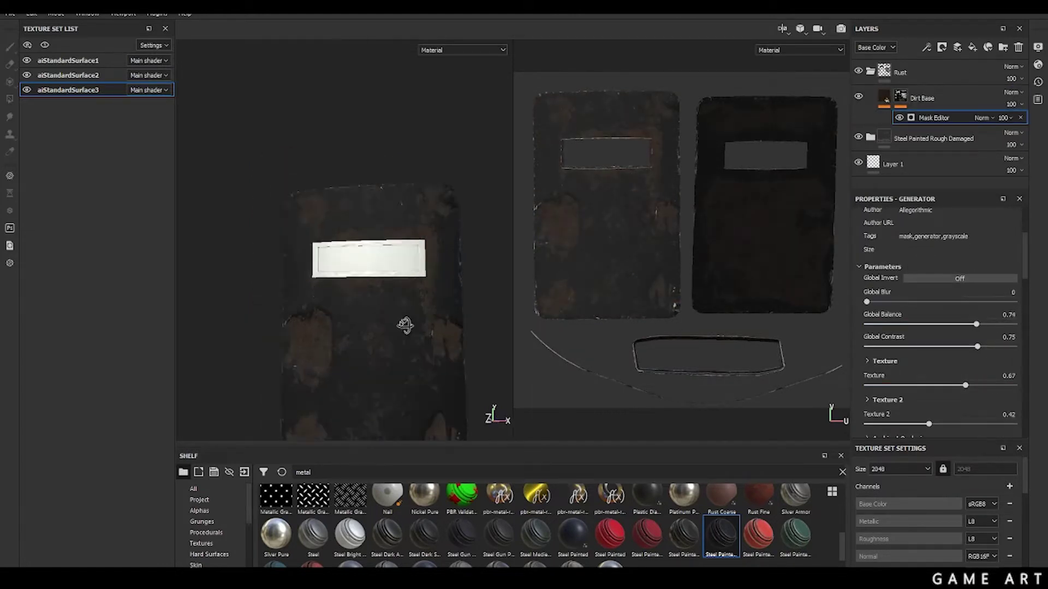
{"action": "scroll", "coordinate": [402, 328], "scroll_direction": "up", "scroll_amount": 2}
{"action": "left_click_drag", "start_coordinate": [866, 301], "coordinate": [900, 301]}
{"action": "left_click_drag", "start_coordinate": [335, 329], "coordinate": [362, 317], "text": "alt"}
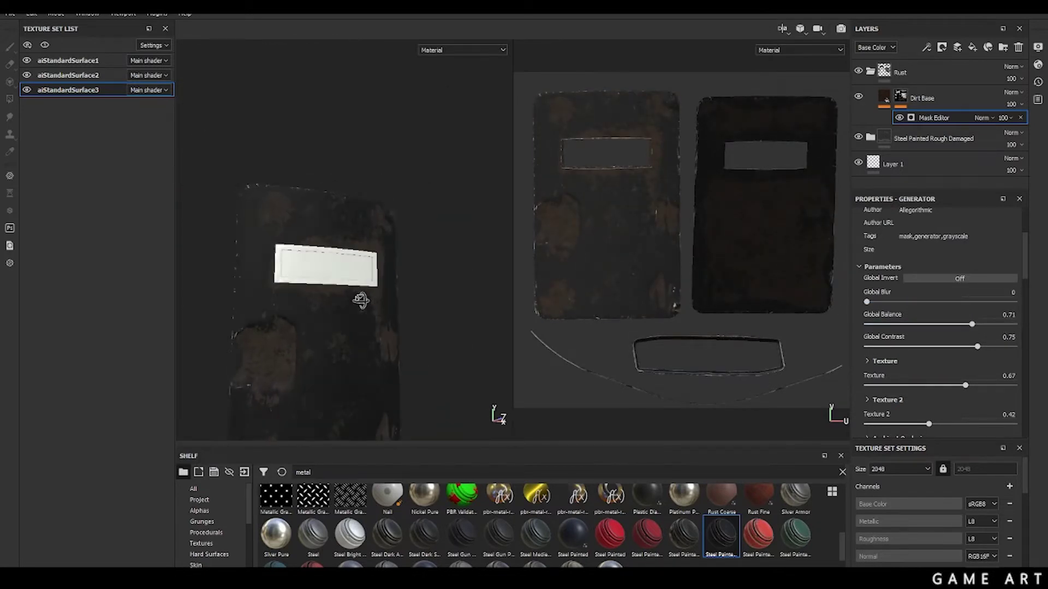
{"action": "left_click_drag", "start_coordinate": [956, 324], "coordinate": [970, 324]}
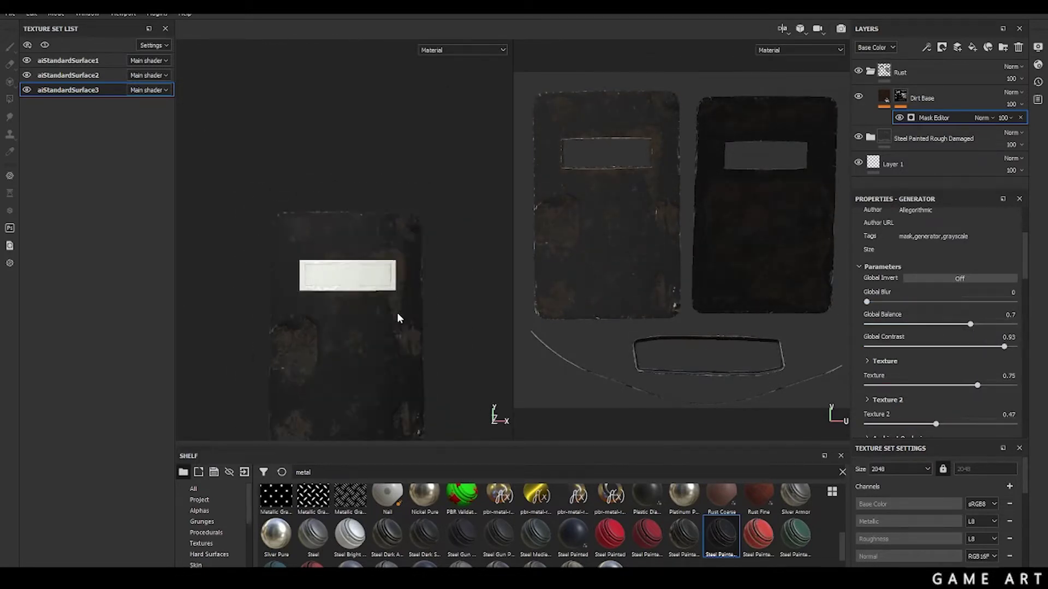
{"action": "left_click_drag", "start_coordinate": [397, 314], "coordinate": [334, 350], "text": "alt"}
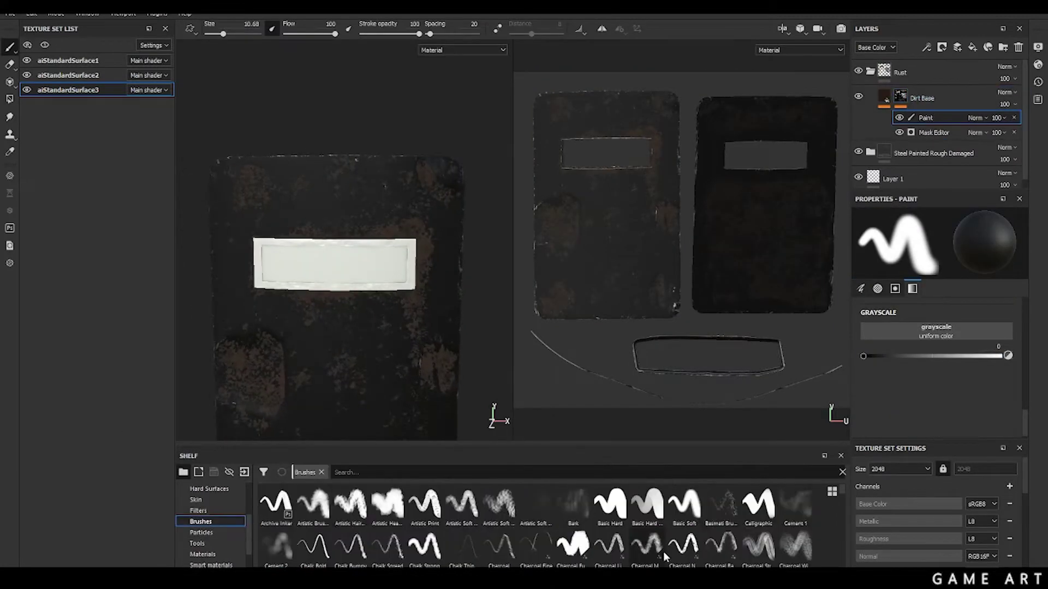
Raise the Metallic Paint mask generator's texture opacity to 1.
{"action": "left_click_drag", "start_coordinate": [304, 233], "coordinate": [315, 329], "text": "alt"}
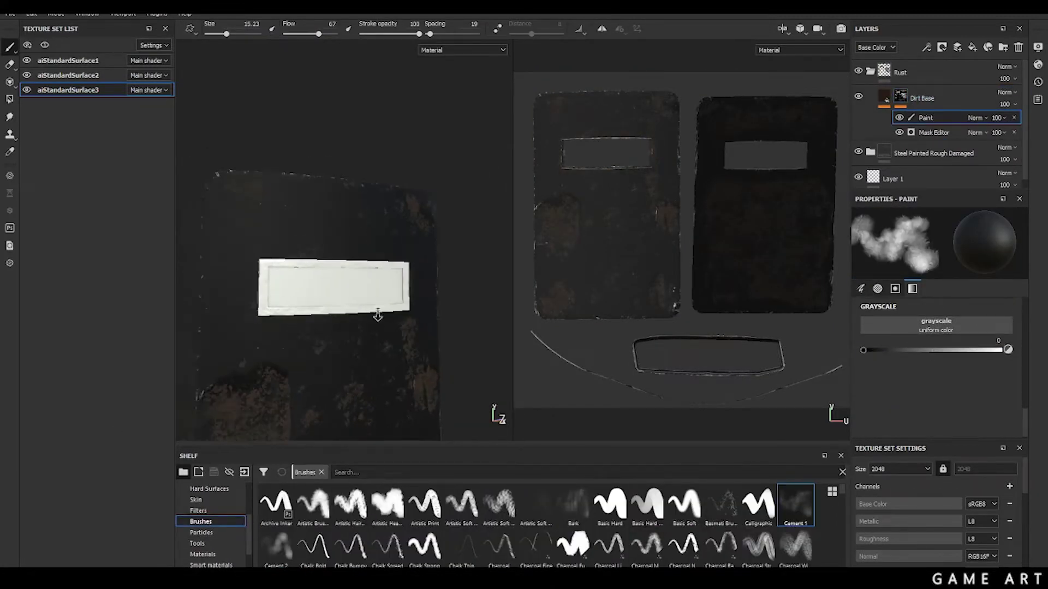
{"action": "left_click_drag", "start_coordinate": [377, 315], "coordinate": [414, 232], "text": "alt"}
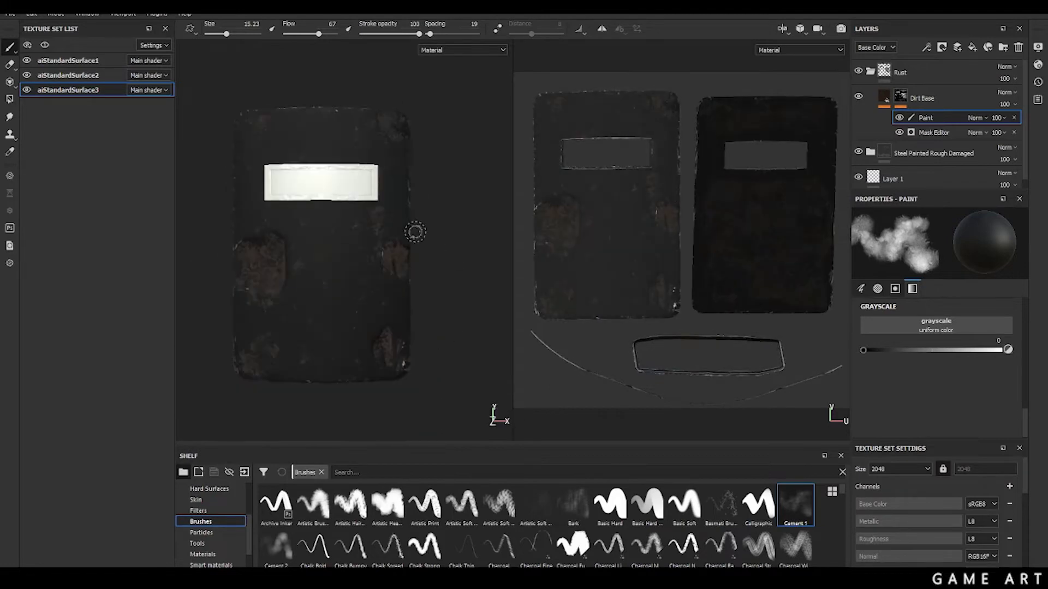
{"action": "left_click_drag", "start_coordinate": [436, 298], "coordinate": [391, 258], "text": "alt"}
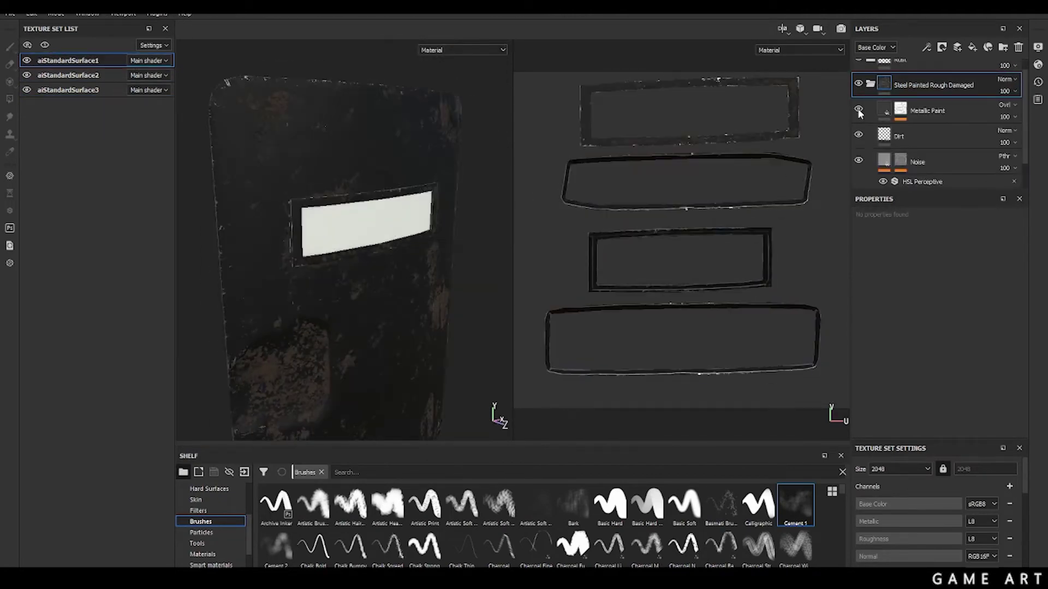
{"action": "left_click", "coordinate": [933, 160]}
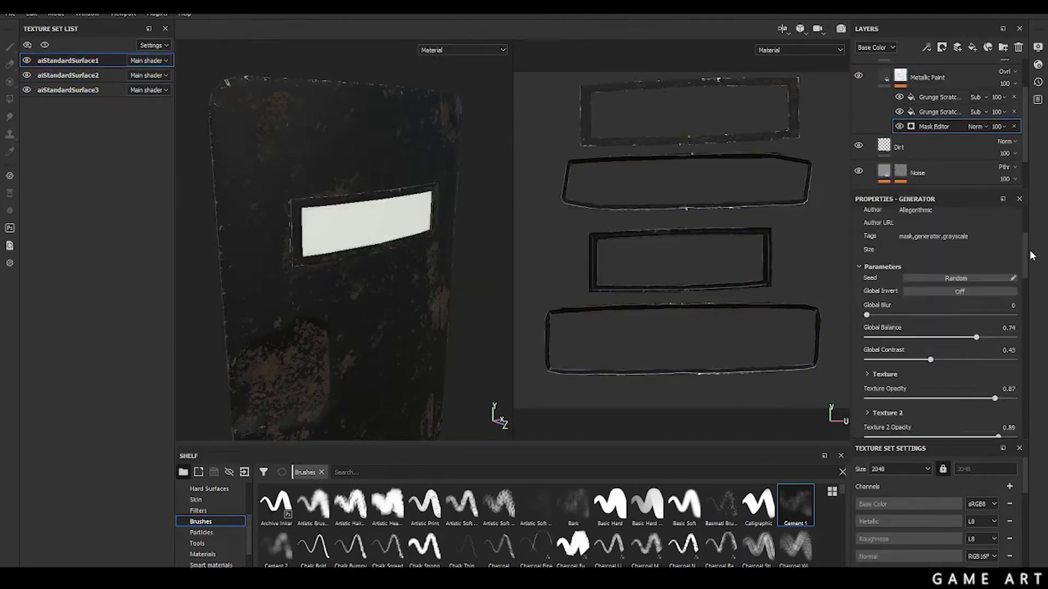
{"action": "scroll", "coordinate": [1026, 170], "scroll_direction": "down", "scroll_amount": 3}
{"action": "scroll", "coordinate": [882, 109], "scroll_direction": "up", "scroll_amount": 3}
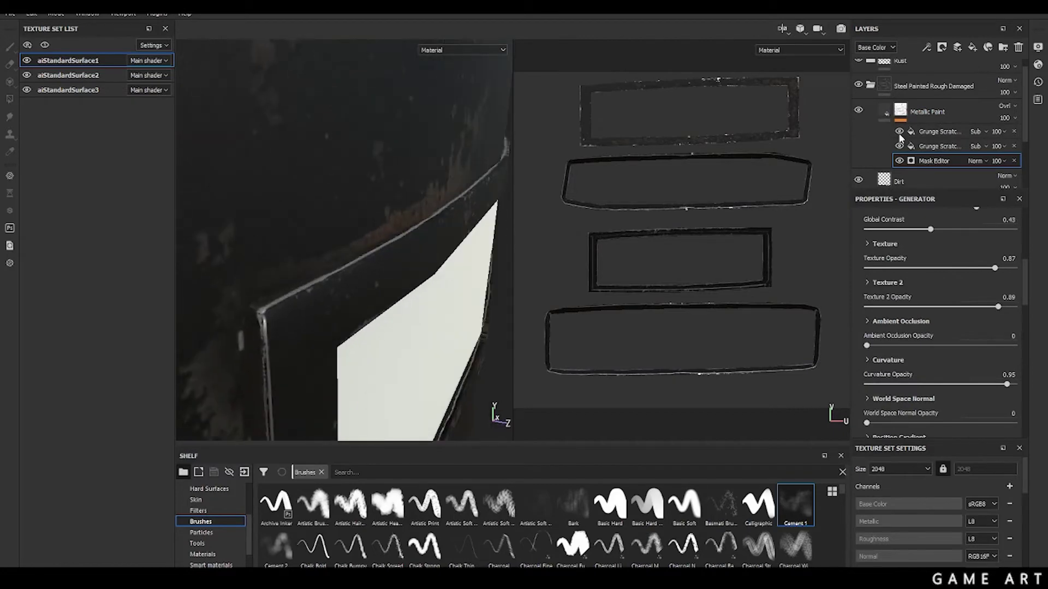
{"action": "left_click", "coordinate": [1018, 271]}
Set the mask generator's Global Contrast to 1 and Ambient Occlusion to 0.32.
{"action": "key", "text": "f"}
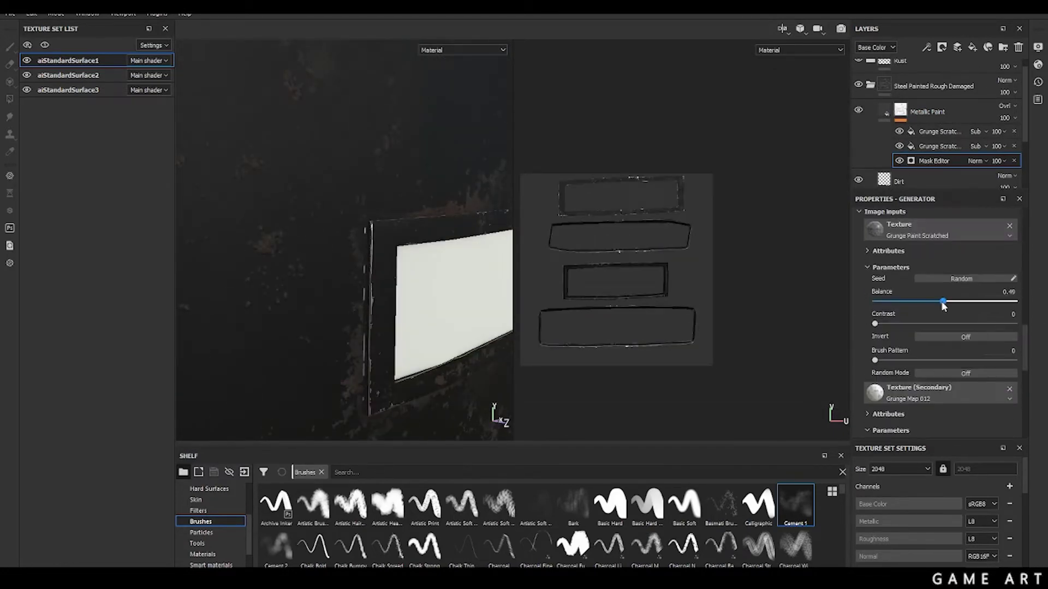
{"action": "left_click", "coordinate": [900, 111]}
{"action": "left_click", "coordinate": [934, 160]}
{"action": "scroll", "coordinate": [1029, 242], "scroll_direction": "down", "scroll_amount": 3}
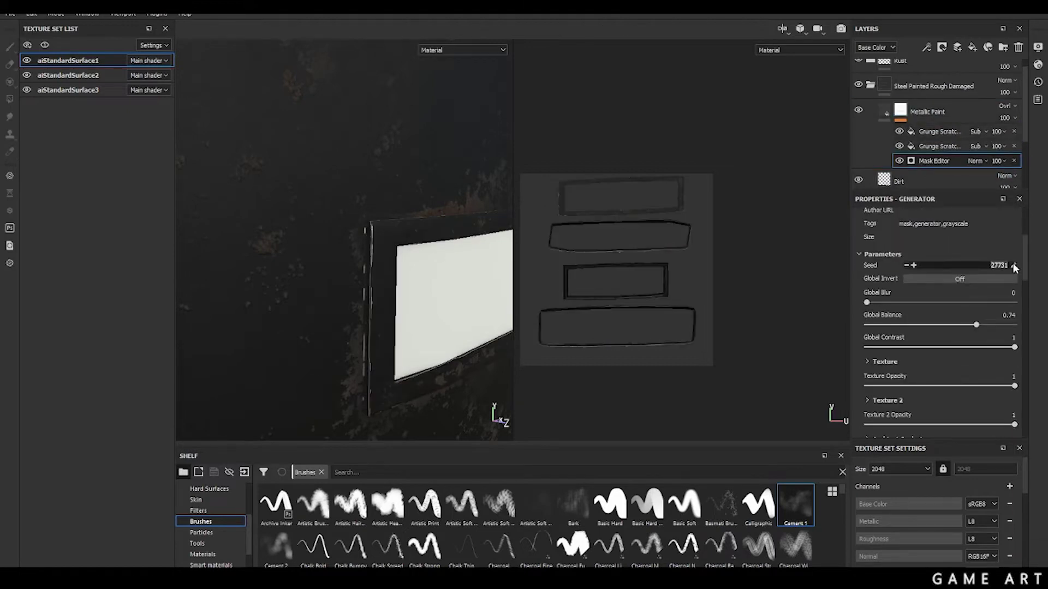
{"action": "left_click_drag", "start_coordinate": [321, 211], "coordinate": [295, 276], "text": "alt"}
{"action": "scroll", "coordinate": [1026, 125], "scroll_direction": "up", "scroll_amount": 1}
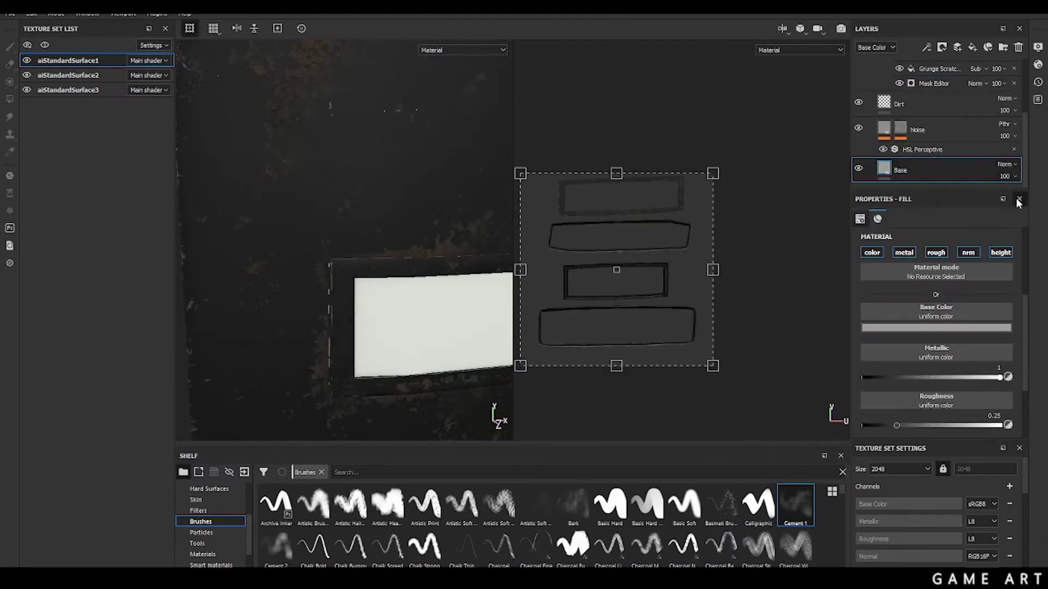
{"action": "scroll", "coordinate": [900, 295], "scroll_direction": "down", "scroll_amount": 5}
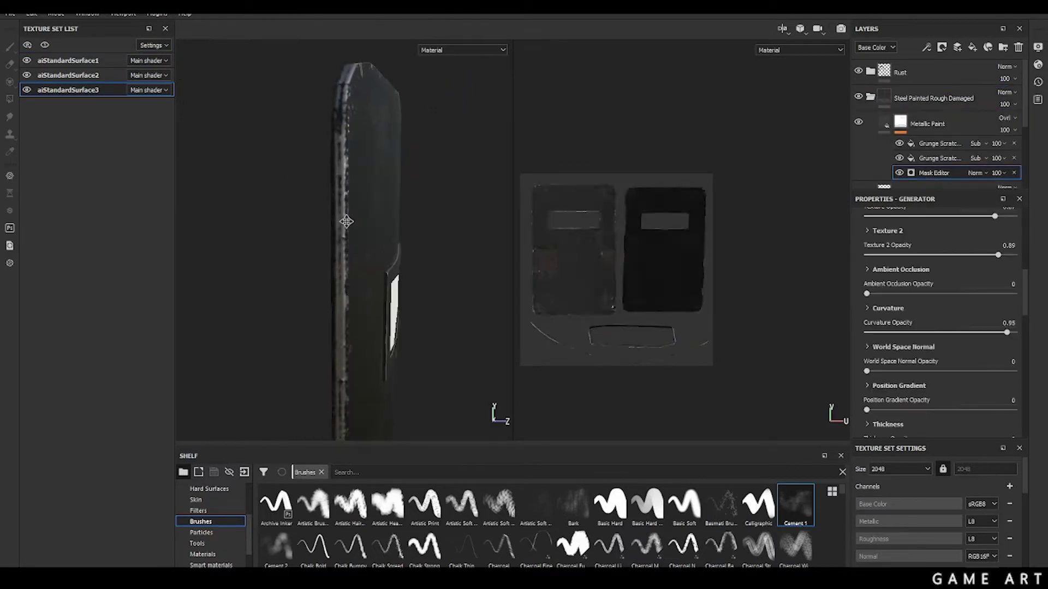
Orbit the shield and scroll aiStandardSurface1's stack to review the steel materials under Rust.
{"action": "left_click_drag", "start_coordinate": [346, 221], "coordinate": [355, 218], "text": "alt"}
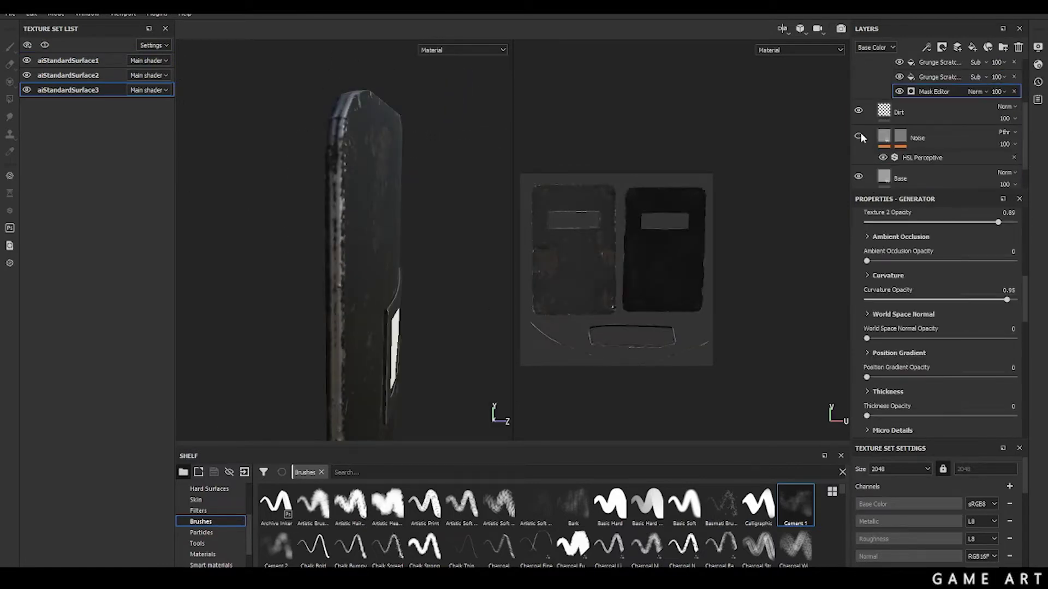
{"action": "scroll", "coordinate": [938, 273], "scroll_direction": "down", "scroll_amount": 1}
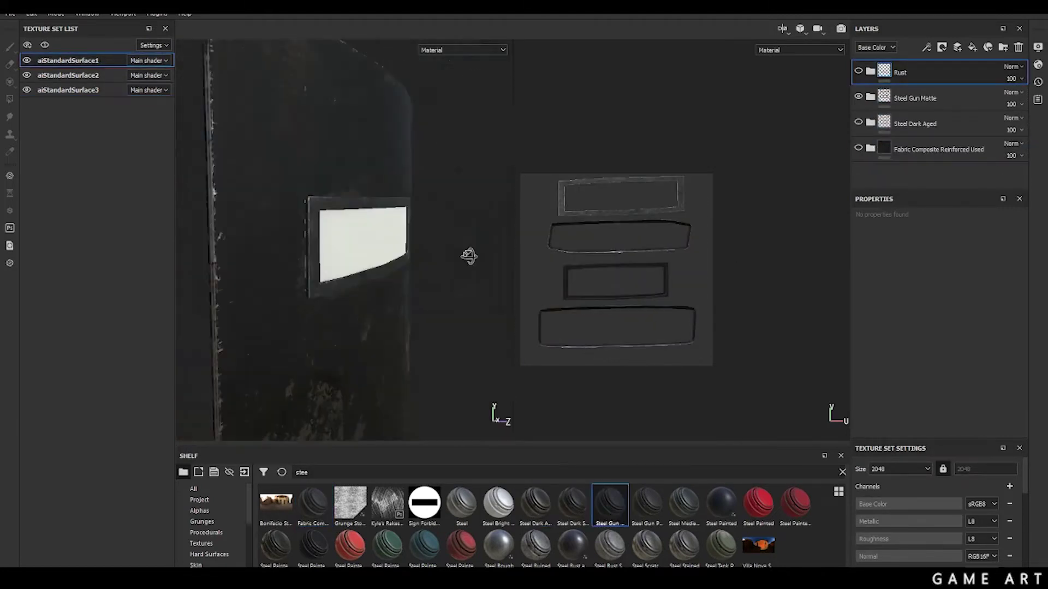
Try the Circle Bump Small pattern on the fill layer's normal, then undo it.
{"action": "left_click_drag", "start_coordinate": [468, 256], "coordinate": [415, 306], "text": "alt"}
{"action": "key", "text": "BackSpace"}
{"action": "key", "text": "BackSpace"}
{"action": "key", "text": "BackSpace"}
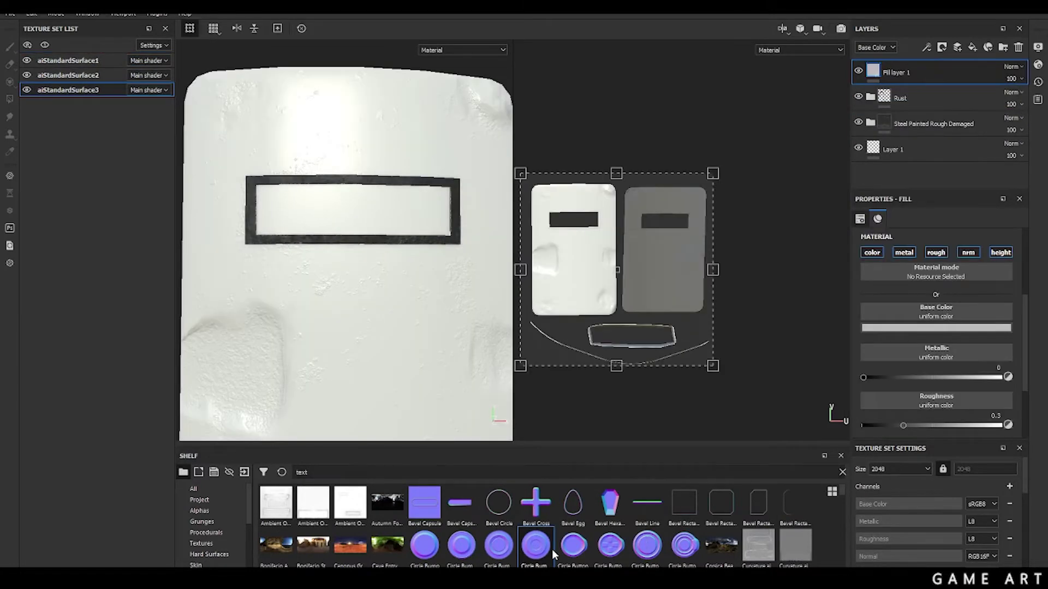
{"action": "left_click_drag", "start_coordinate": [536, 545], "coordinate": [936, 357]}
{"action": "left_click_drag", "start_coordinate": [712, 366], "coordinate": [545, 235]}
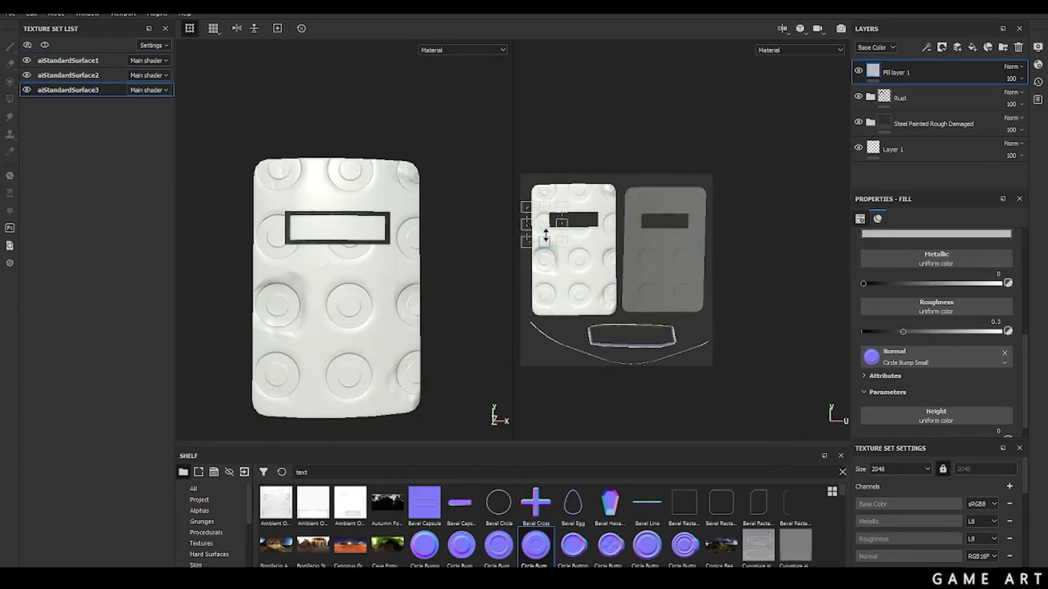
{"action": "key", "text": "ctrl+z"}
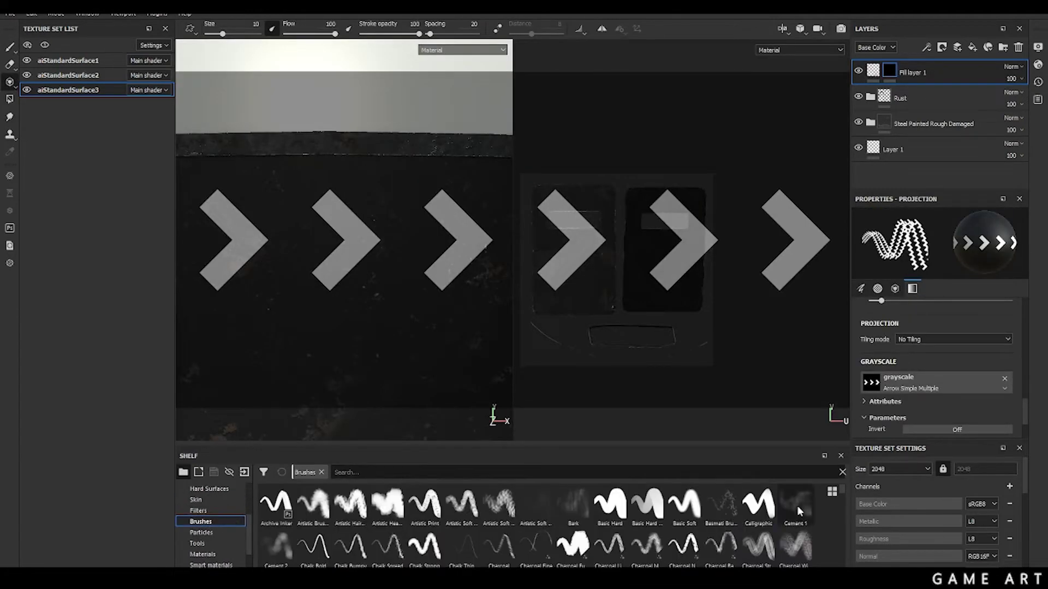
Pick the Cement 1 brush and select the Steel Painted Rough Damaged layer and Rust folder.
{"action": "left_click", "coordinate": [798, 506]}
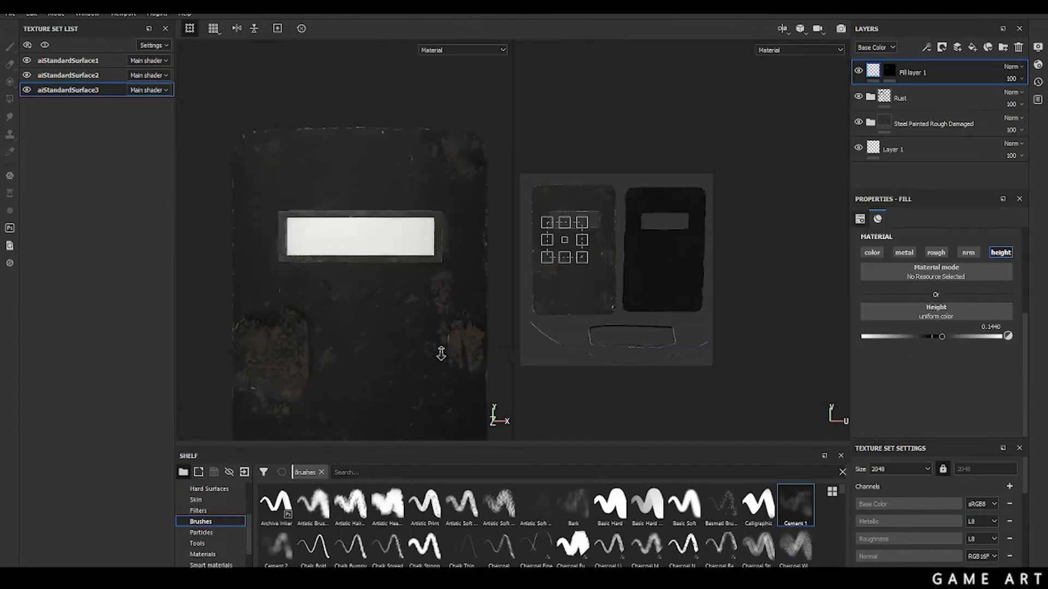
{"action": "left_click", "coordinate": [873, 126]}
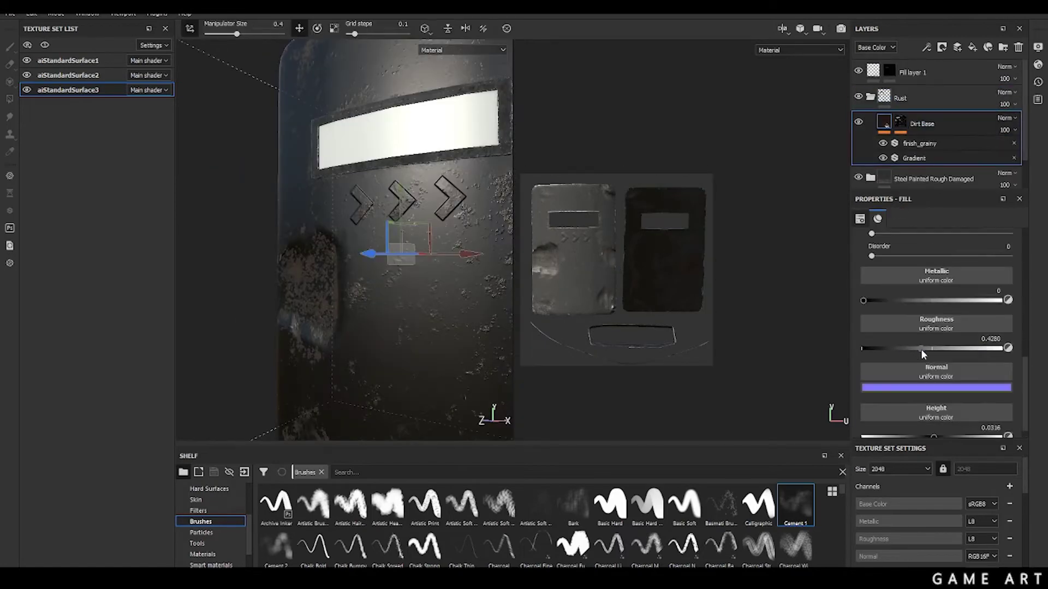
{"action": "left_click", "coordinate": [885, 101]}
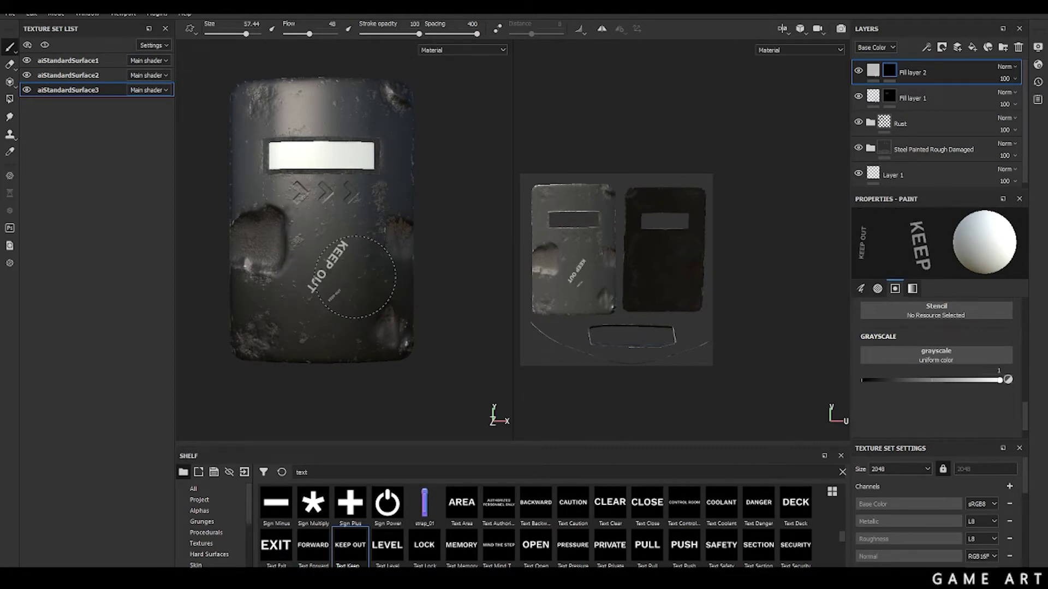
Stamp enlarged STAND CLEAR text on the lower half and WARNING above the window.
{"action": "scroll", "coordinate": [838, 541], "scroll_direction": "down", "scroll_amount": 1}
{"action": "left_click", "coordinate": [276, 532]}
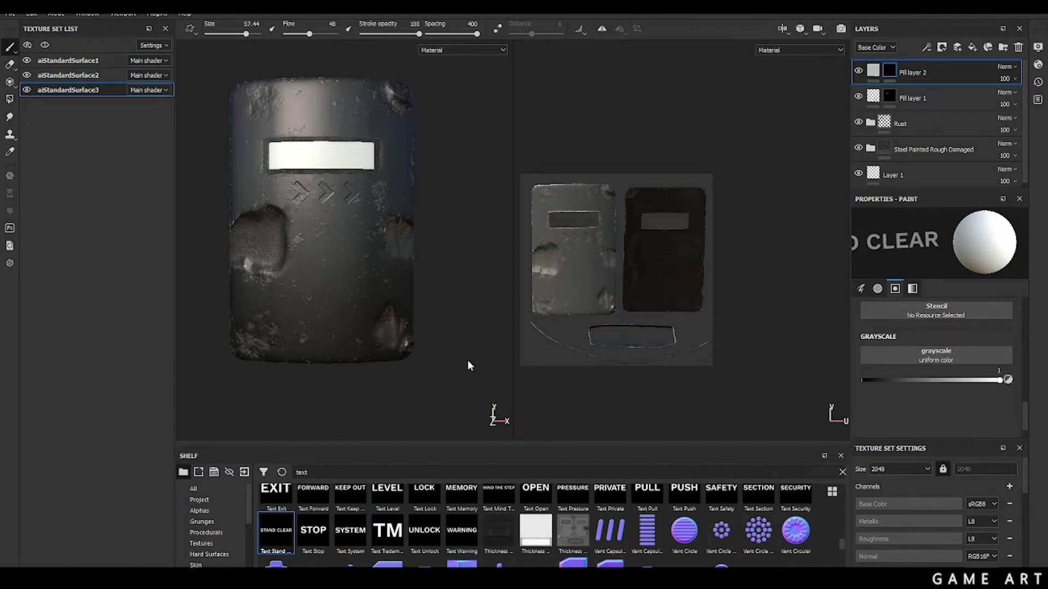
{"action": "right_click_drag", "start_coordinate": [419, 329], "coordinate": [437, 329], "text": "ctrl"}
{"action": "scroll", "coordinate": [349, 245], "scroll_direction": "up", "scroll_amount": 2}
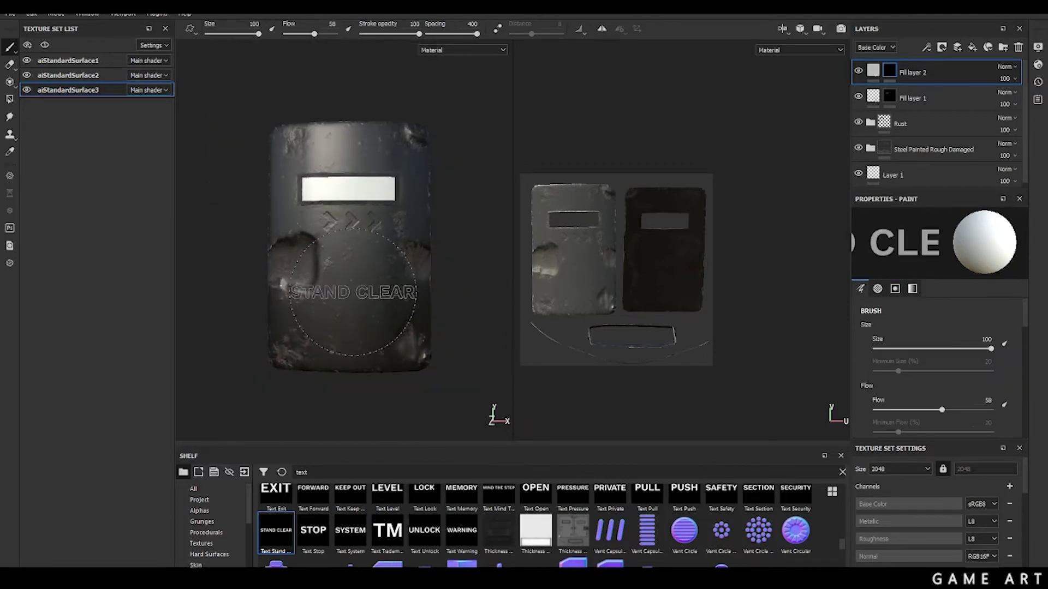
{"action": "left_click", "coordinate": [353, 292]}
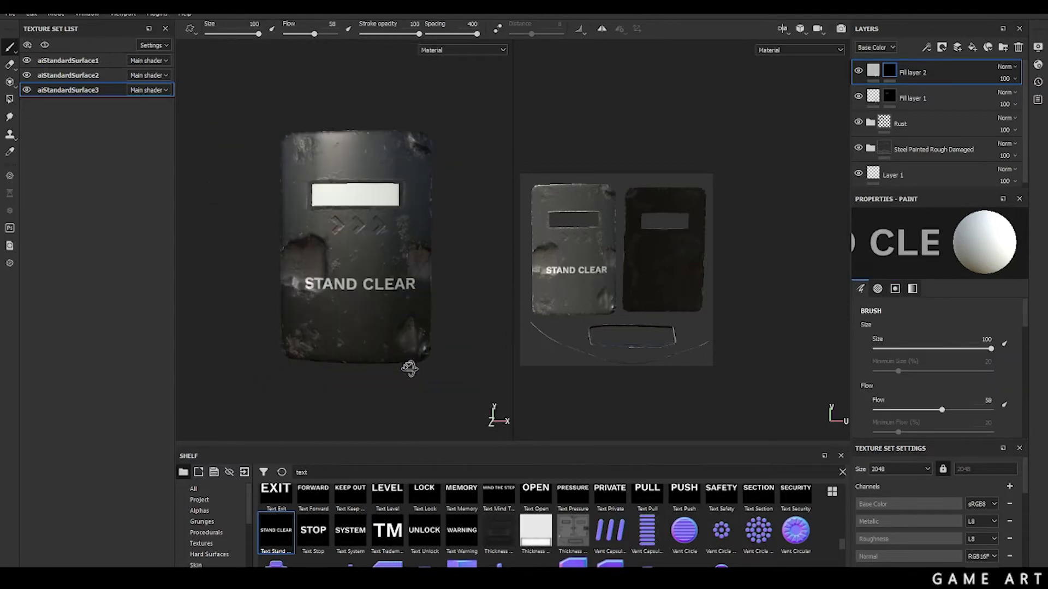
{"action": "scroll", "coordinate": [382, 355], "scroll_direction": "up", "scroll_amount": 4}
{"action": "left_click", "coordinate": [344, 275]}
Move the text layer beneath the Rust folder and show its fill colour settings.
{"action": "scroll", "coordinate": [344, 274], "scroll_direction": "down", "scroll_amount": 4}
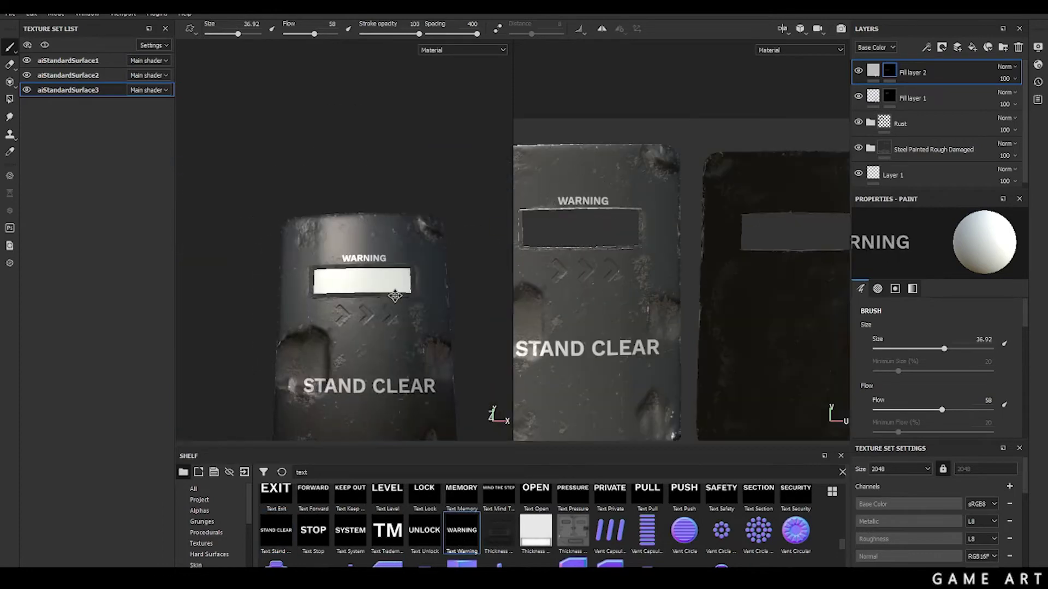
{"action": "right_click_drag", "start_coordinate": [444, 299], "coordinate": [283, 297], "text": "ctrl"}
{"action": "scroll", "coordinate": [284, 297], "scroll_direction": "up", "scroll_amount": 3}
{"action": "left_click", "coordinate": [873, 121]}
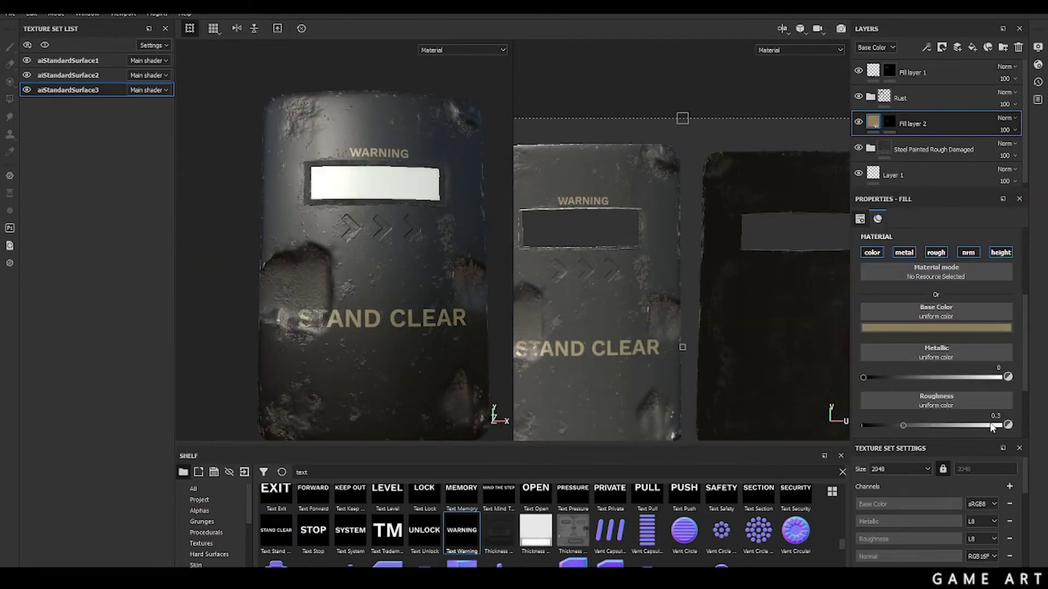
Erase bits of the yellow chevrons through their layer mask for a worn look.
{"action": "scroll", "coordinate": [433, 297], "scroll_direction": "down", "scroll_amount": 2}
{"action": "left_click", "coordinate": [916, 72]}
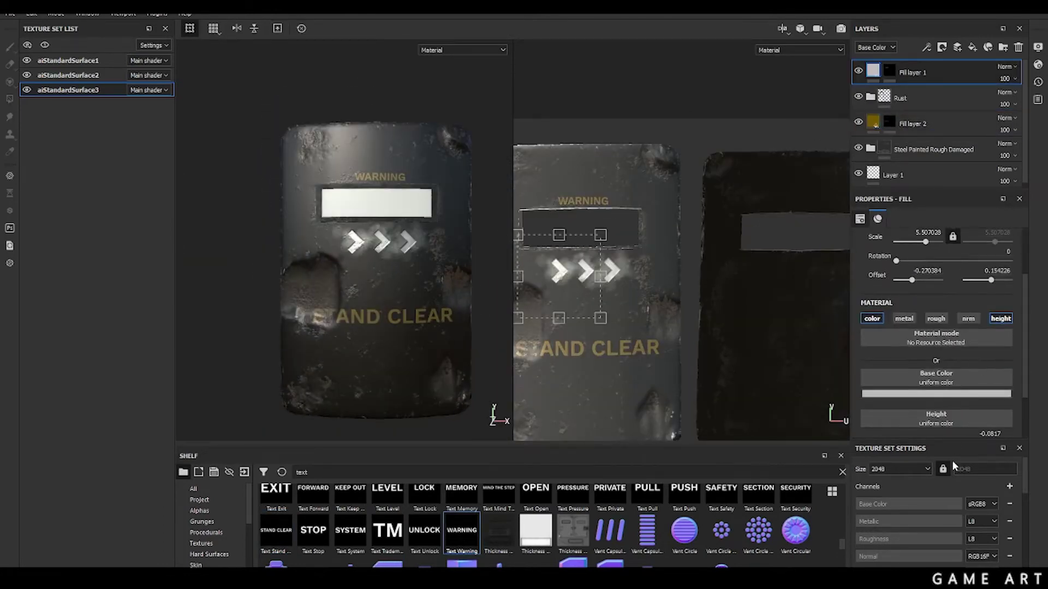
{"action": "left_click", "coordinate": [889, 75]}
{"action": "scroll", "coordinate": [352, 244], "scroll_direction": "up", "scroll_amount": 5}
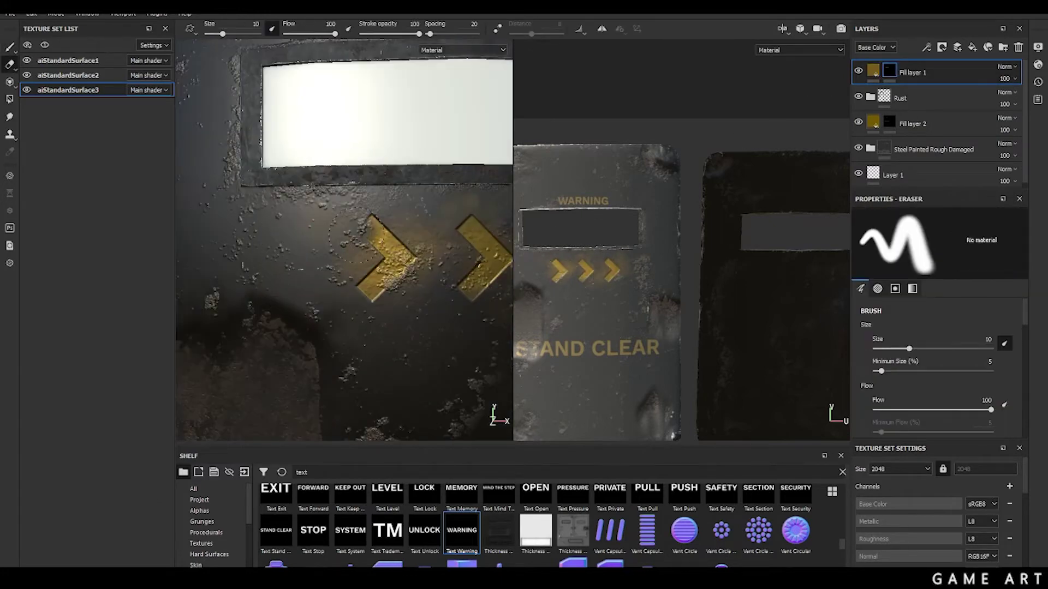
{"action": "middle_click_drag", "start_coordinate": [421, 219], "coordinate": [329, 217], "text": "alt"}
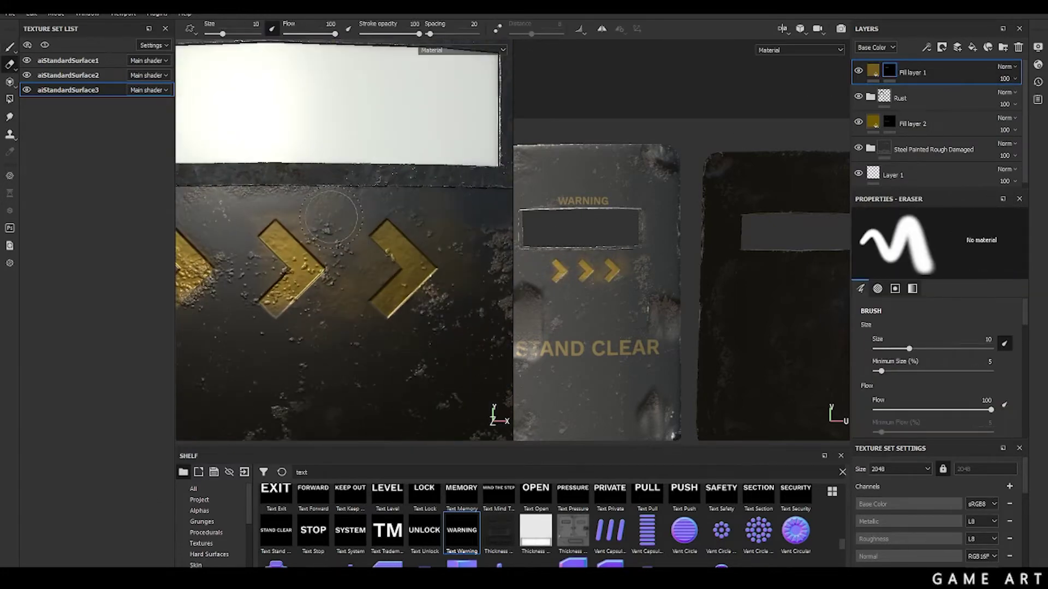
{"action": "key", "text": "f"}
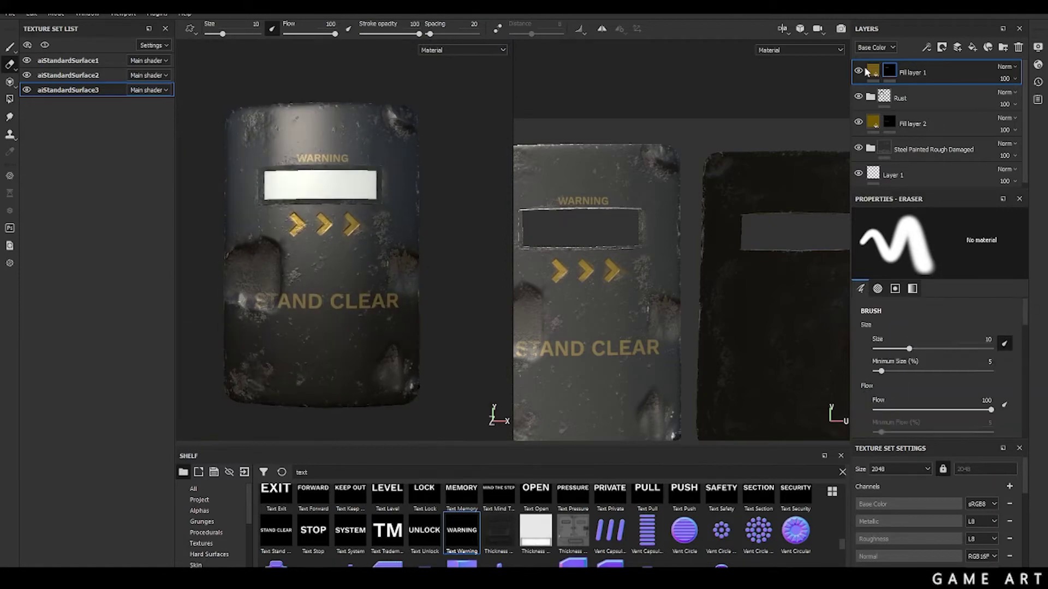
Paint chipped wear on the chevron mask using the Cement 1 brush.
{"action": "left_click", "coordinate": [867, 71]}
{"action": "scroll", "coordinate": [347, 225], "scroll_direction": "up", "scroll_amount": 5}
{"action": "key", "text": "e"}
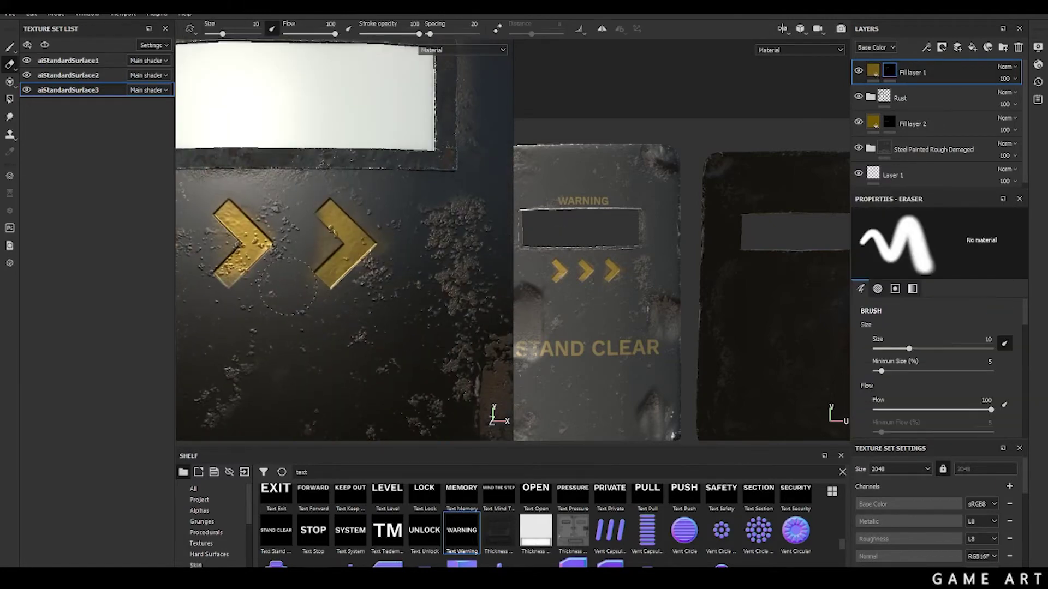
{"action": "scroll", "coordinate": [383, 210], "scroll_direction": "up", "scroll_amount": 3}
{"action": "key", "text": "p"}
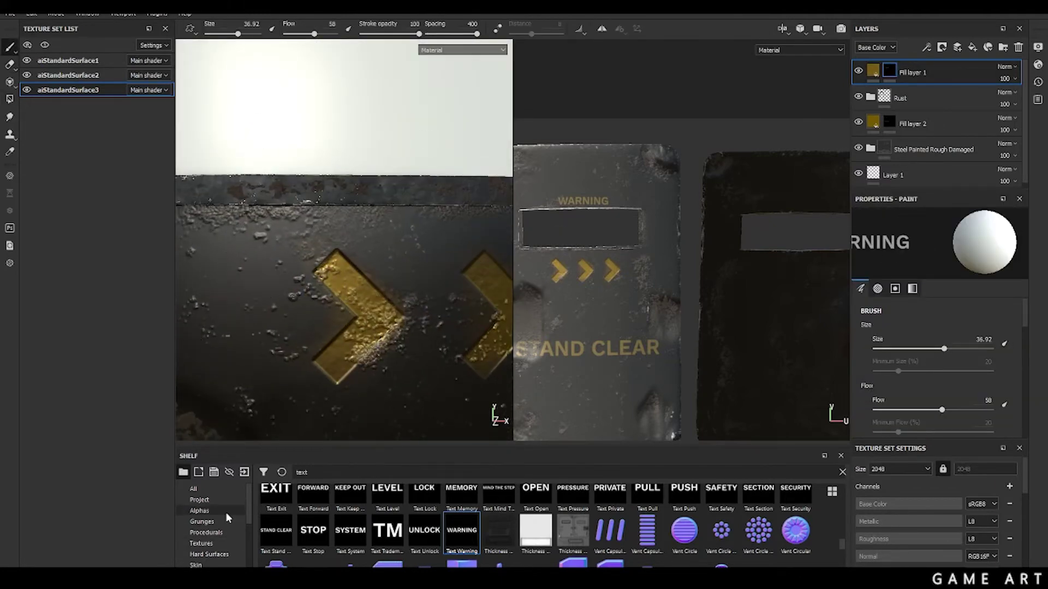
{"action": "left_click", "coordinate": [200, 542]}
{"action": "left_click", "coordinate": [910, 76]}
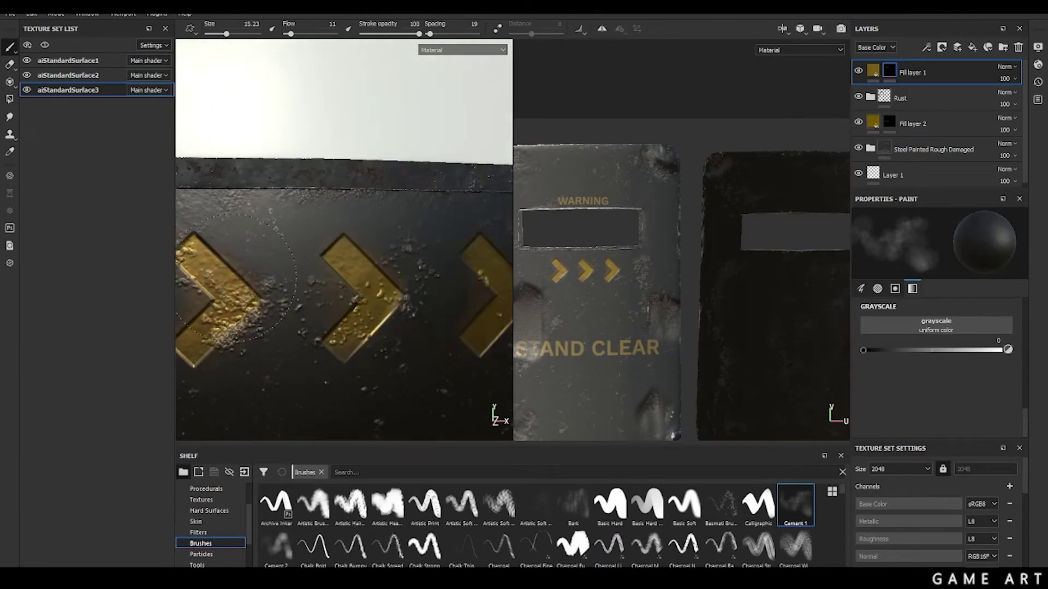
{"action": "scroll", "coordinate": [376, 294], "scroll_direction": "down", "scroll_amount": 4}
{"action": "scroll", "coordinate": [392, 273], "scroll_direction": "down", "scroll_amount": 2}
{"action": "scroll", "coordinate": [392, 273], "scroll_direction": "up", "scroll_amount": 2}
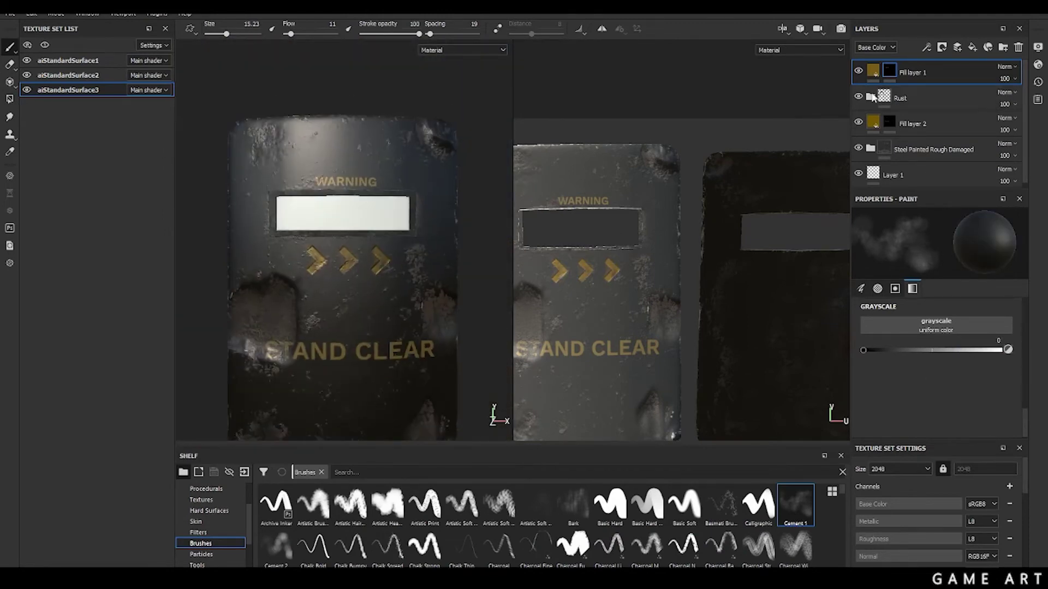
{"action": "type", "text": "Text"}
{"action": "scroll", "coordinate": [384, 317], "scroll_direction": "up", "scroll_amount": 3}
Add Fill, Generator and Levels effects to the Text layer's mask, then remove the Generator.
{"action": "right_click", "coordinate": [889, 124]}
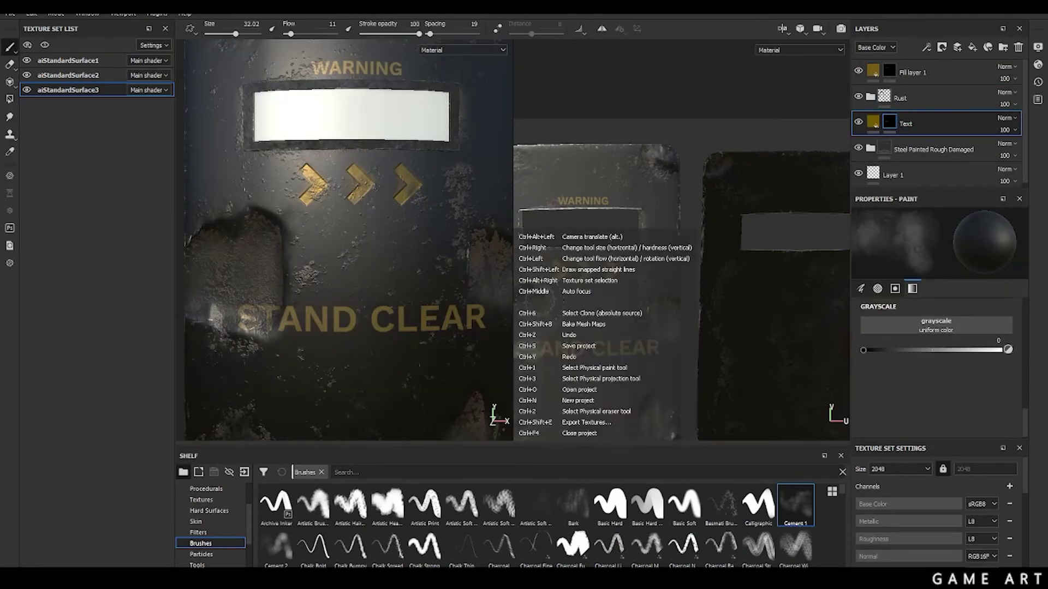
{"action": "left_click", "coordinate": [545, 327]}
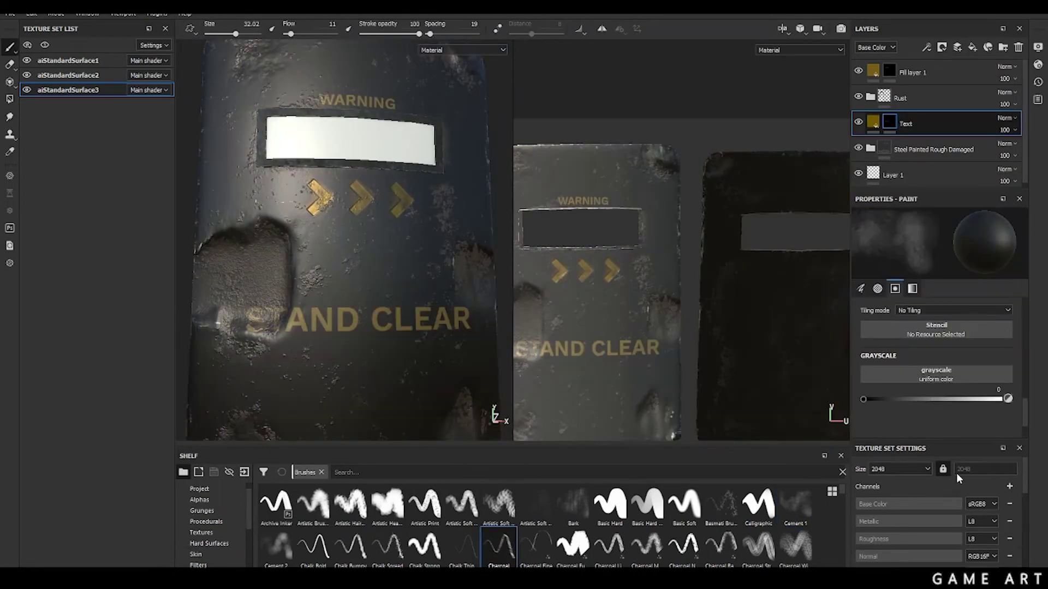
{"action": "left_click", "coordinate": [241, 511]}
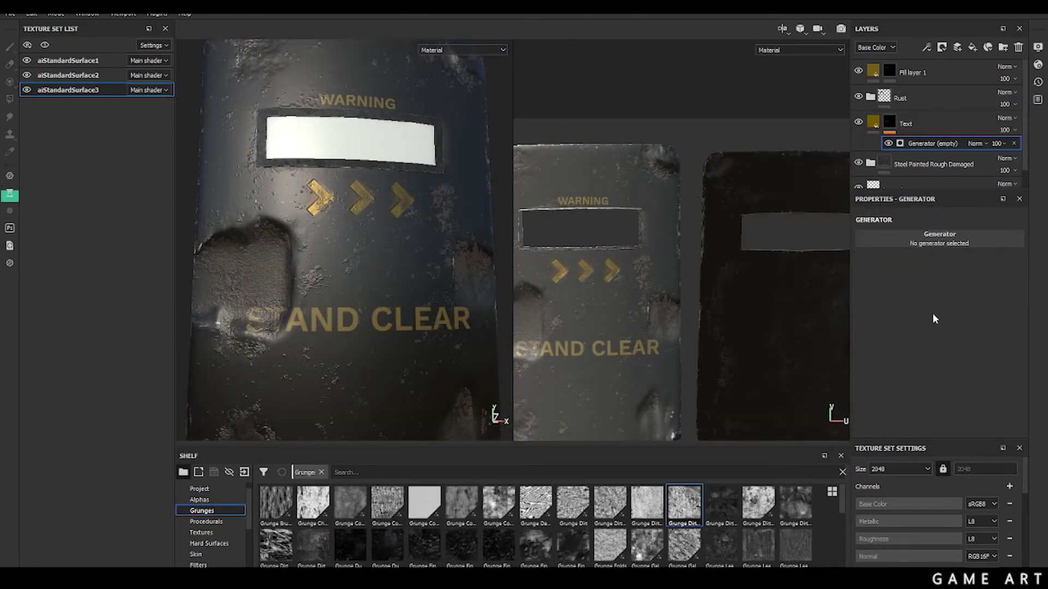
{"action": "left_click", "coordinate": [1014, 143]}
{"action": "right_click", "coordinate": [927, 155]}
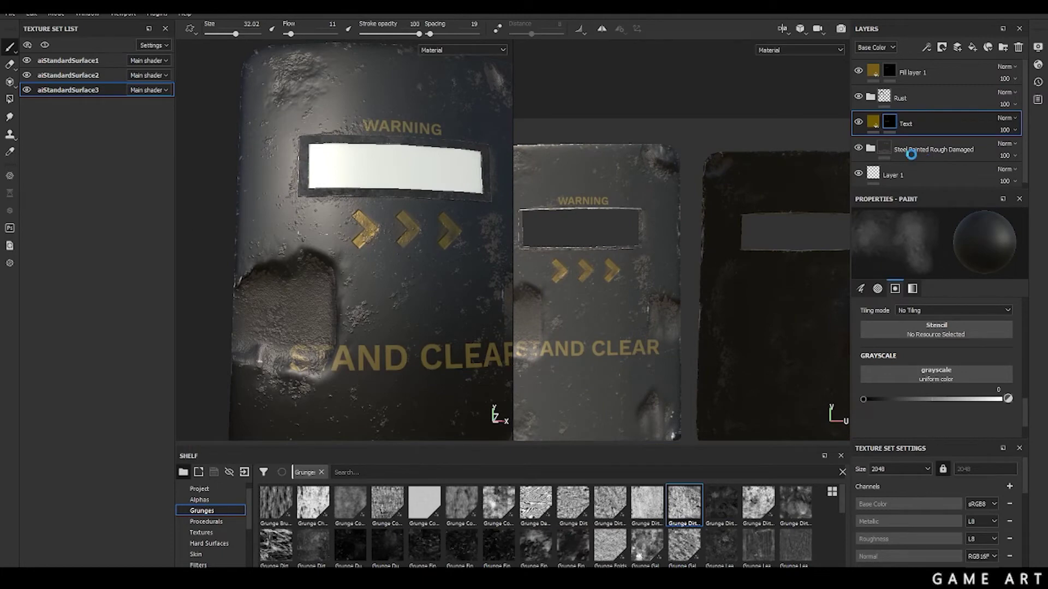
{"action": "left_click", "coordinate": [931, 270]}
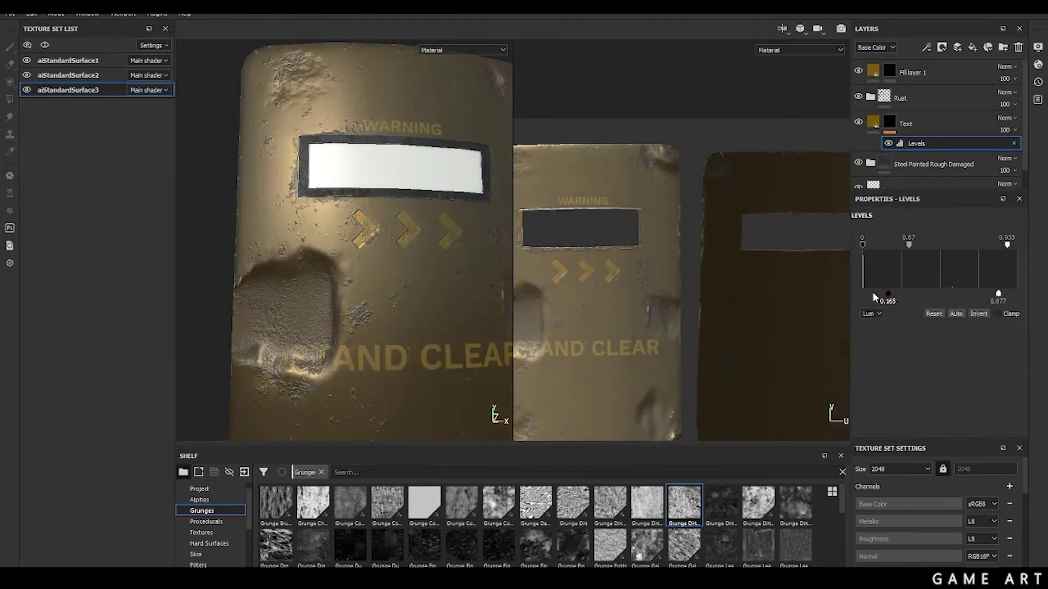
Darken the Text layer's Base Color to deeper orange, then expand the damaged steel folder's sub-layers.
{"action": "left_click", "coordinate": [889, 121]}
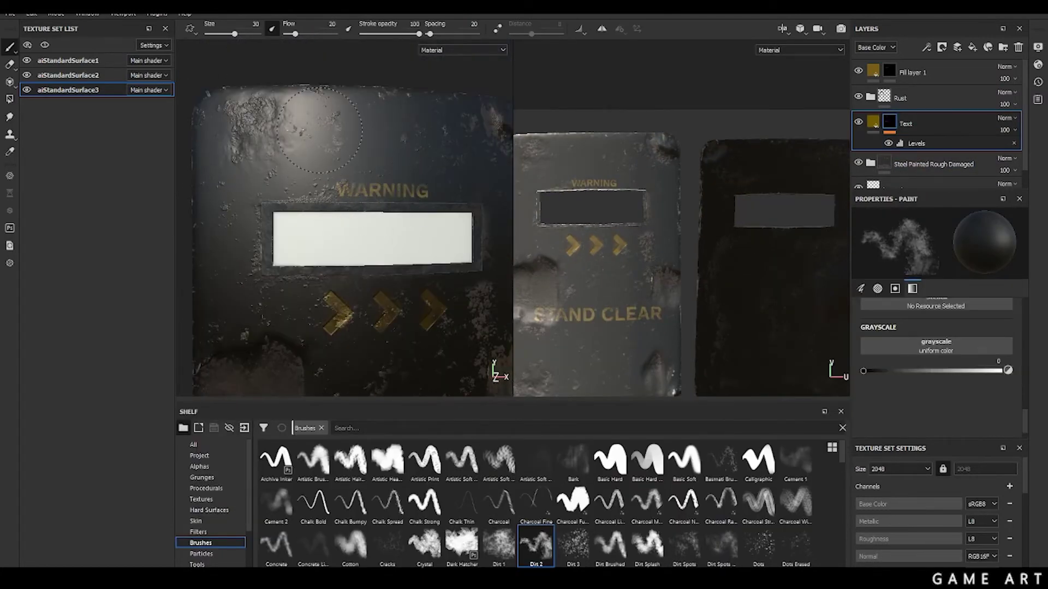
{"action": "left_click_drag", "start_coordinate": [320, 130], "coordinate": [382, 131], "text": "alt"}
{"action": "left_click", "coordinate": [1013, 143]}
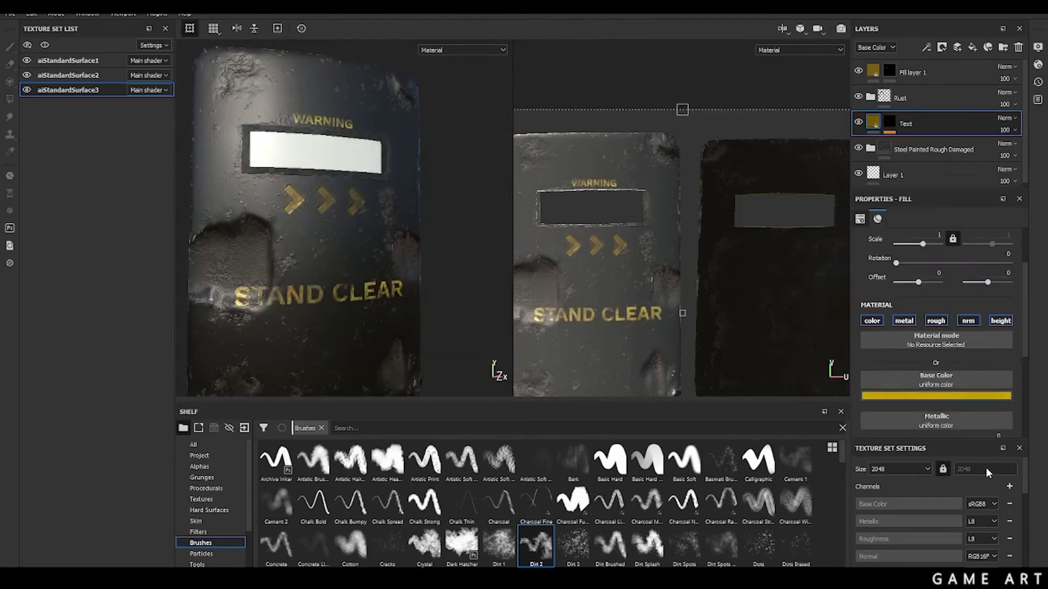
{"action": "scroll", "coordinate": [373, 269], "scroll_direction": "down", "scroll_amount": 3}
{"action": "left_click_drag", "start_coordinate": [374, 269], "coordinate": [417, 304], "text": "alt"}
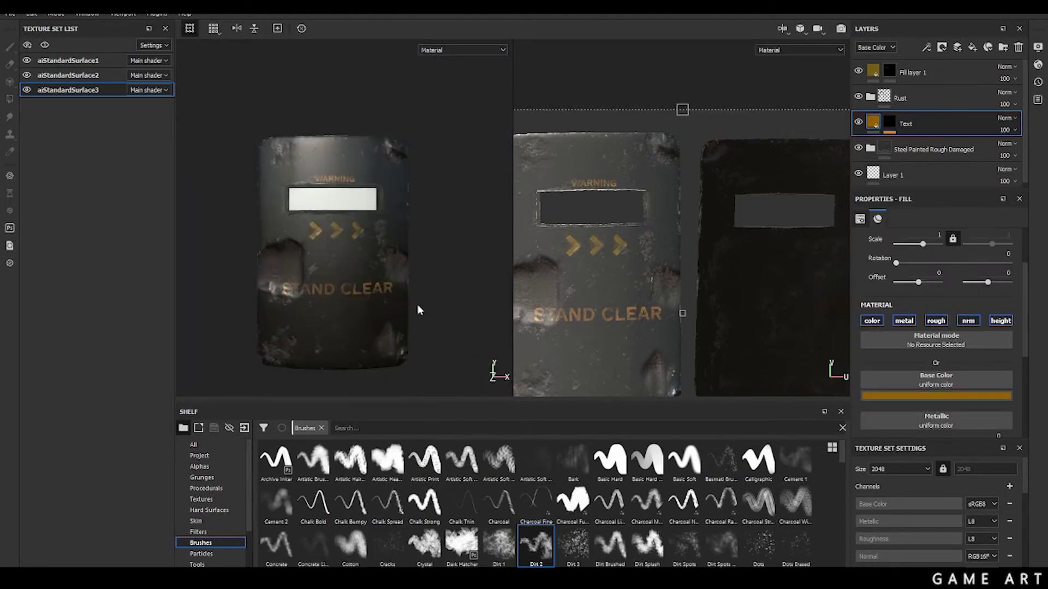
{"action": "middle_click_drag", "start_coordinate": [417, 304], "coordinate": [431, 299], "text": "alt"}
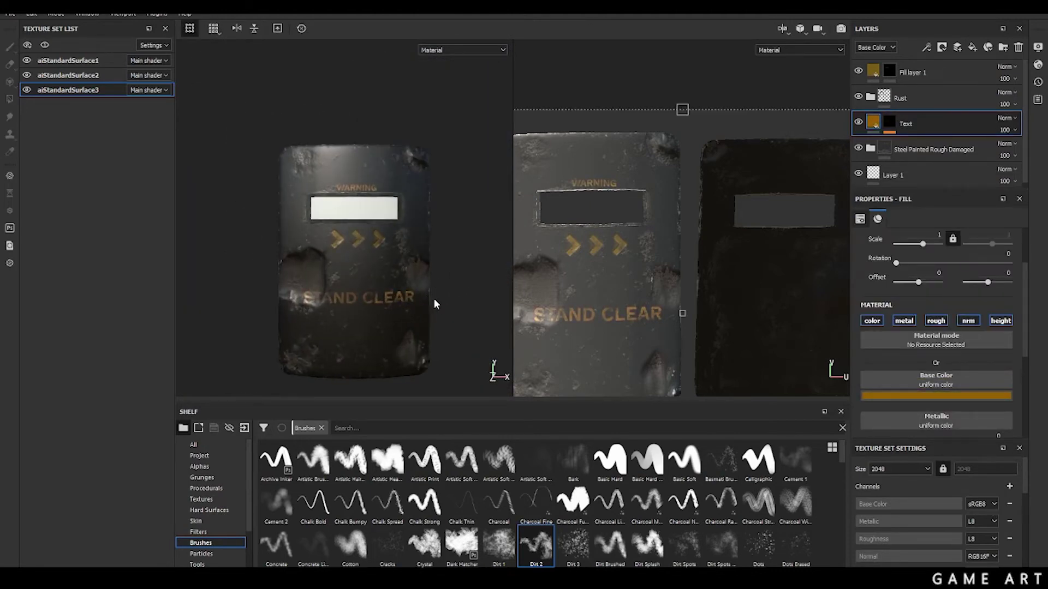
{"action": "left_click_drag", "start_coordinate": [434, 299], "coordinate": [456, 291], "text": "alt"}
{"action": "left_click", "coordinate": [870, 148]}
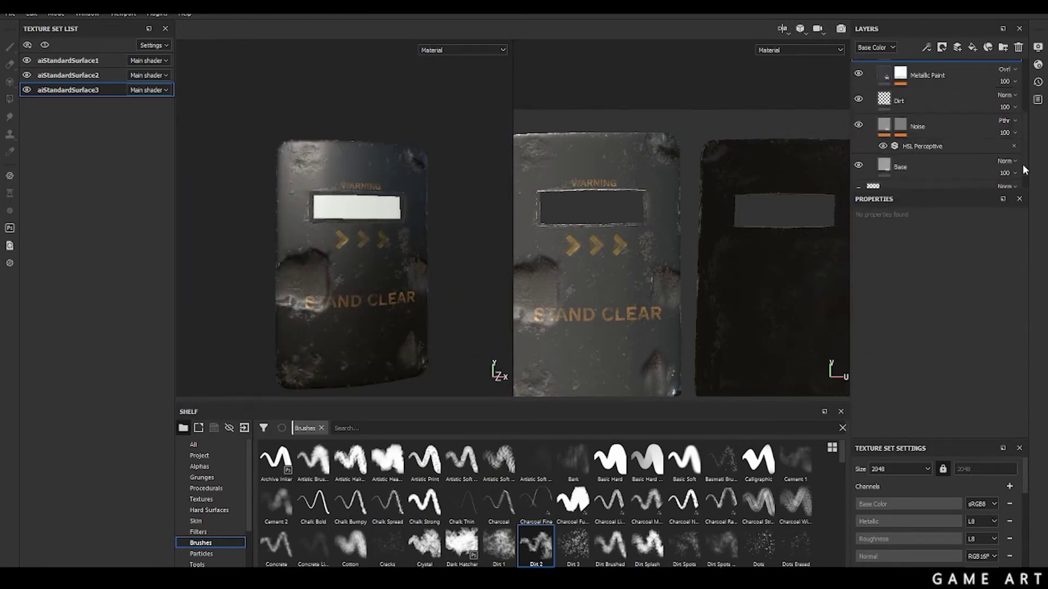
{"action": "left_click", "coordinate": [934, 142]}
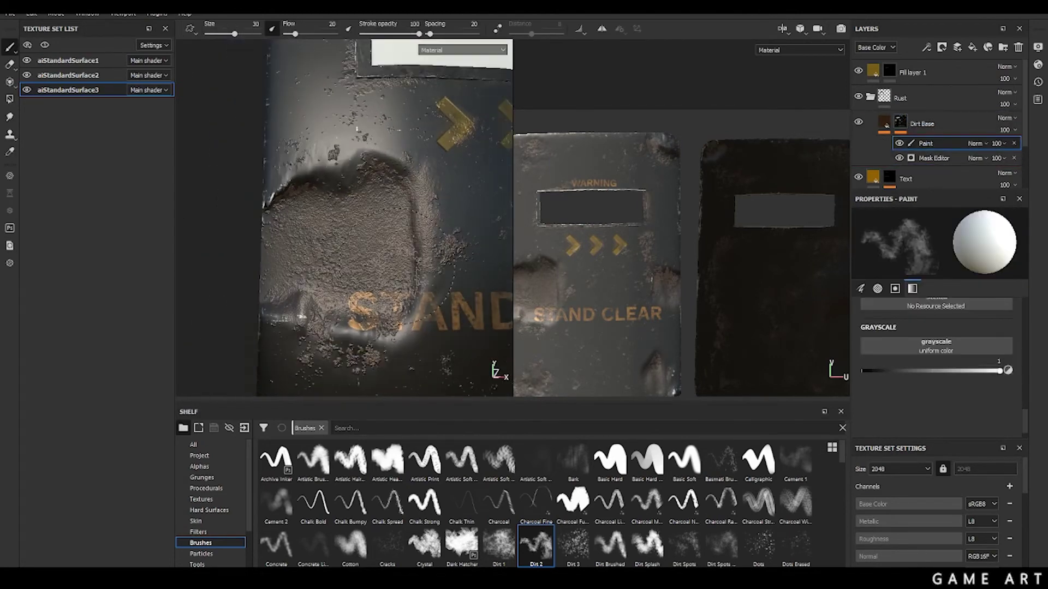
Frame the shield front-on and switch to the aiStandardSurface2 visor texture set.
{"action": "left_click_drag", "start_coordinate": [382, 219], "coordinate": [370, 285], "text": "alt"}
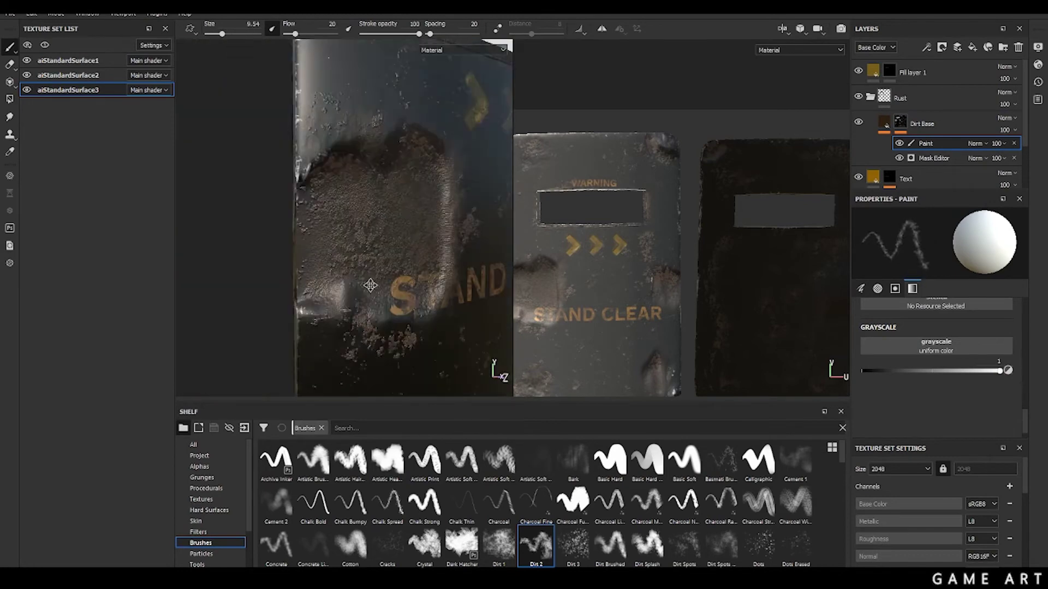
{"action": "key", "text": "f"}
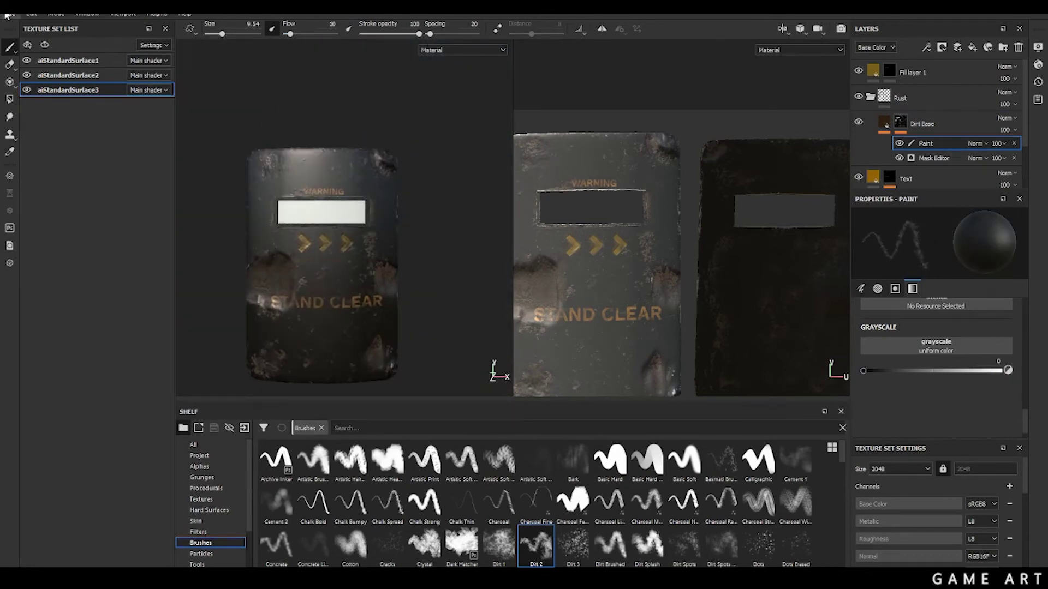
{"action": "left_click", "coordinate": [68, 74]}
{"action": "left_click", "coordinate": [320, 428]}
Apply the Glass Visor smart material to the visor at about 0.8 opacity.
{"action": "type", "text": "glass"}
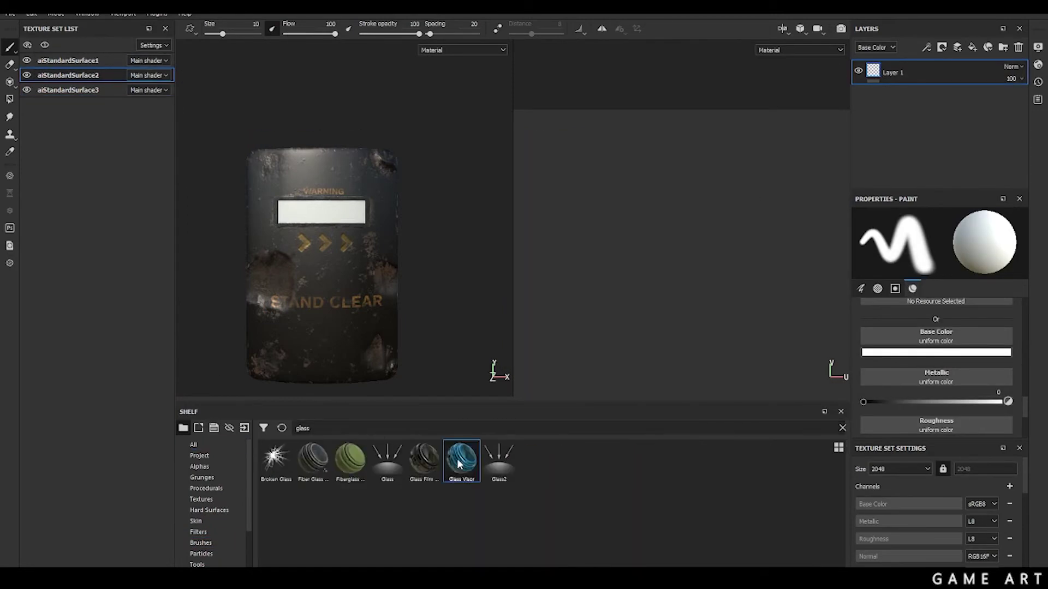
{"action": "left_click_drag", "start_coordinate": [461, 458], "coordinate": [363, 252]}
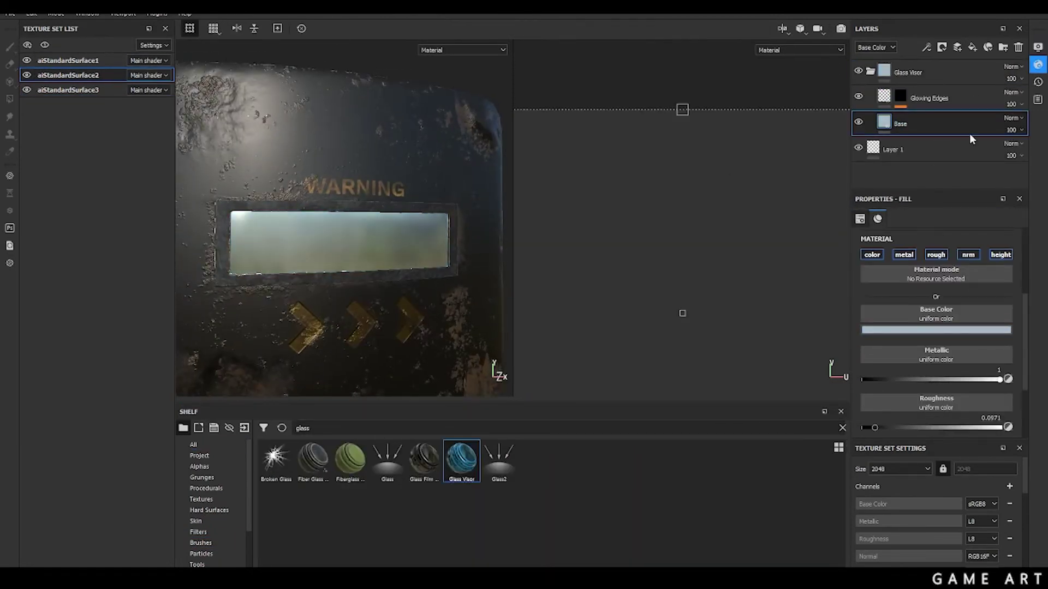
{"action": "scroll", "coordinate": [935, 338], "scroll_direction": "down", "scroll_amount": 5}
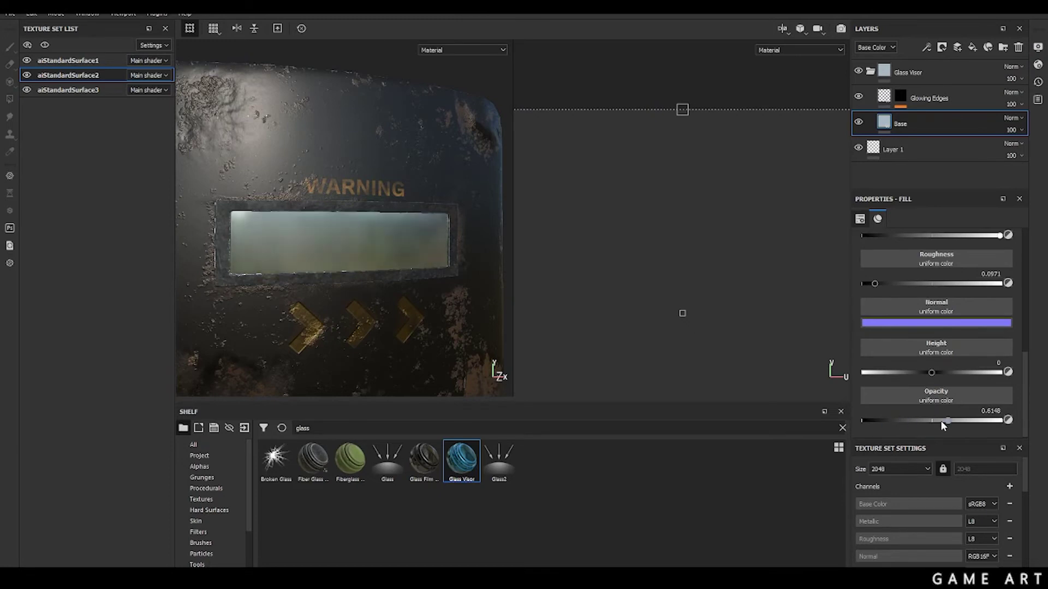
{"action": "scroll", "coordinate": [413, 266], "scroll_direction": "down", "scroll_amount": 5}
{"action": "left_click_drag", "start_coordinate": [413, 266], "coordinate": [382, 234], "text": "alt"}
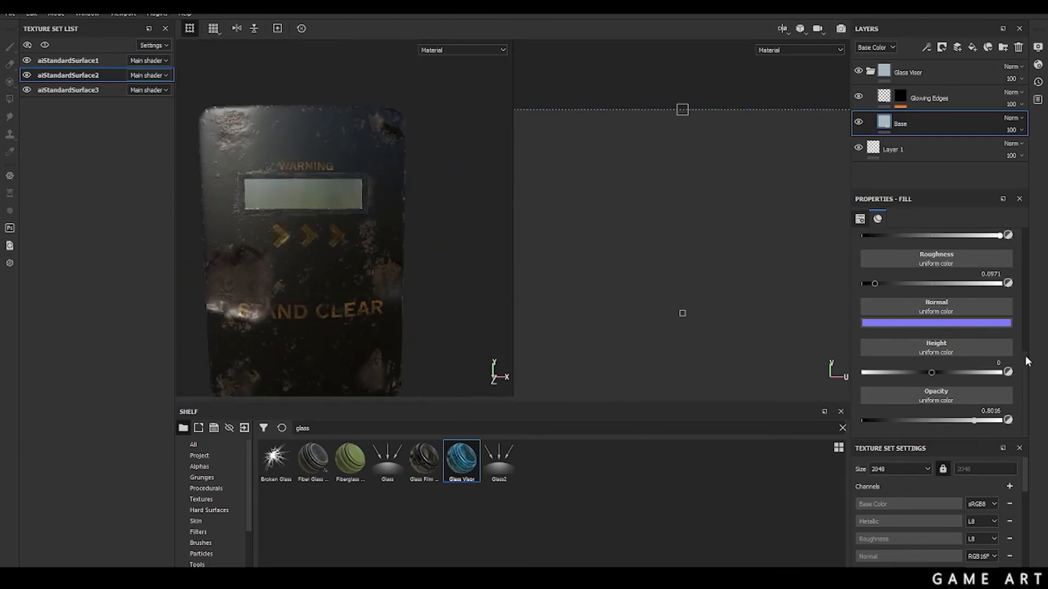
{"action": "scroll", "coordinate": [911, 372], "scroll_direction": "up", "scroll_amount": 3}
Add a fill layer with a black mask and paint visor dirt with the Dirt Spots brush.
{"action": "key", "text": "1"}
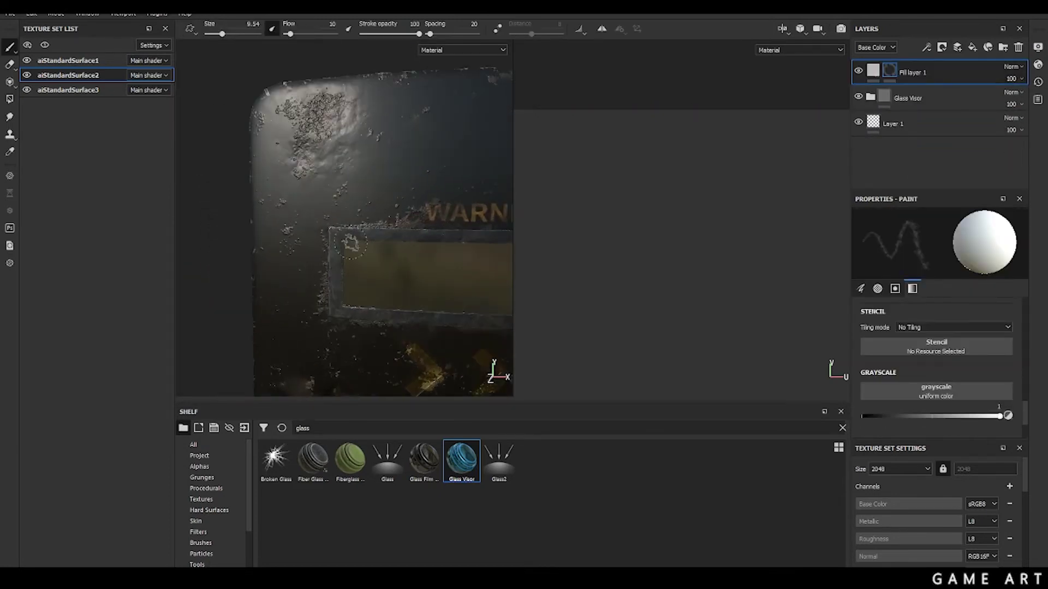
{"action": "left_click", "coordinate": [200, 543]}
{"action": "left_click", "coordinate": [683, 546]}
{"action": "scroll", "coordinate": [464, 308], "scroll_direction": "up", "scroll_amount": 2}
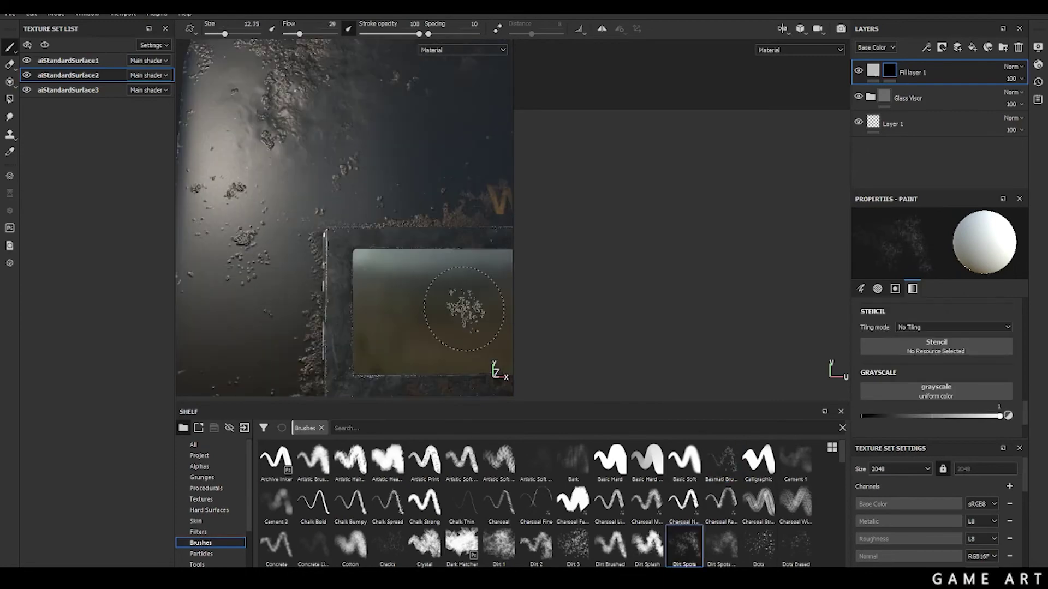
{"action": "left_click", "coordinate": [26, 74]}
{"action": "left_click_drag", "start_coordinate": [306, 256], "coordinate": [264, 322], "text": "alt"}
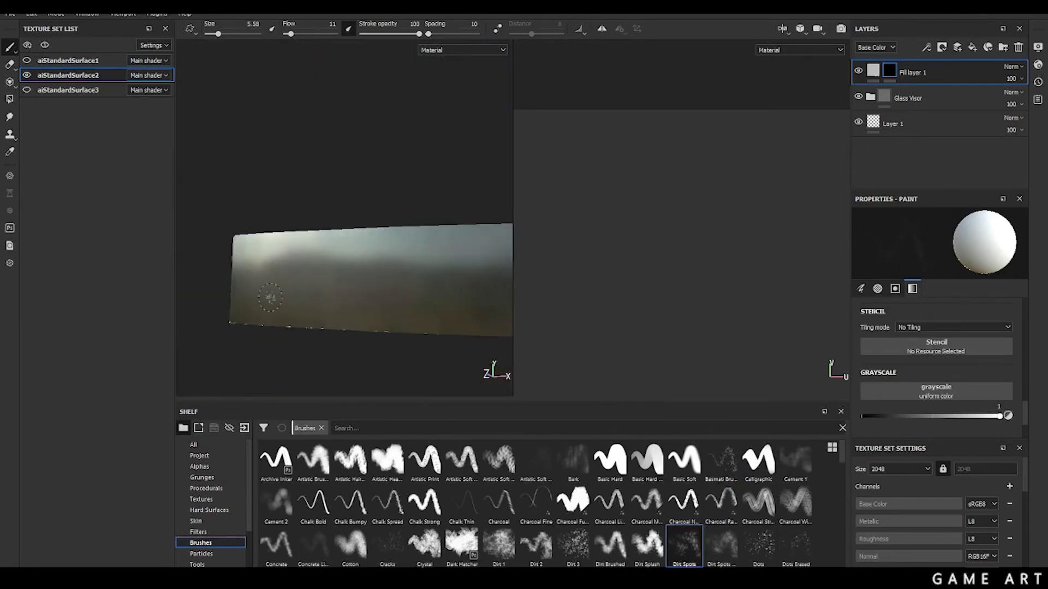
{"action": "key", "text": "alt+q"}
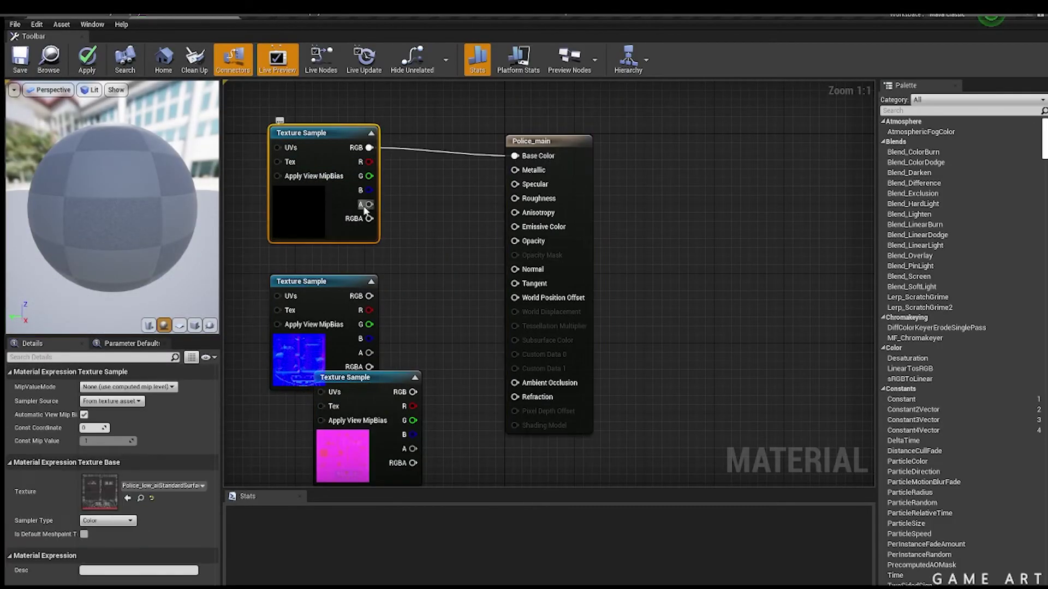
Wire the normal map texture into Police_main and create a new material named Mirror.
{"action": "left_click_drag", "start_coordinate": [305, 281], "coordinate": [306, 272]}
{"action": "left_click_drag", "start_coordinate": [369, 287], "coordinate": [482, 451]}
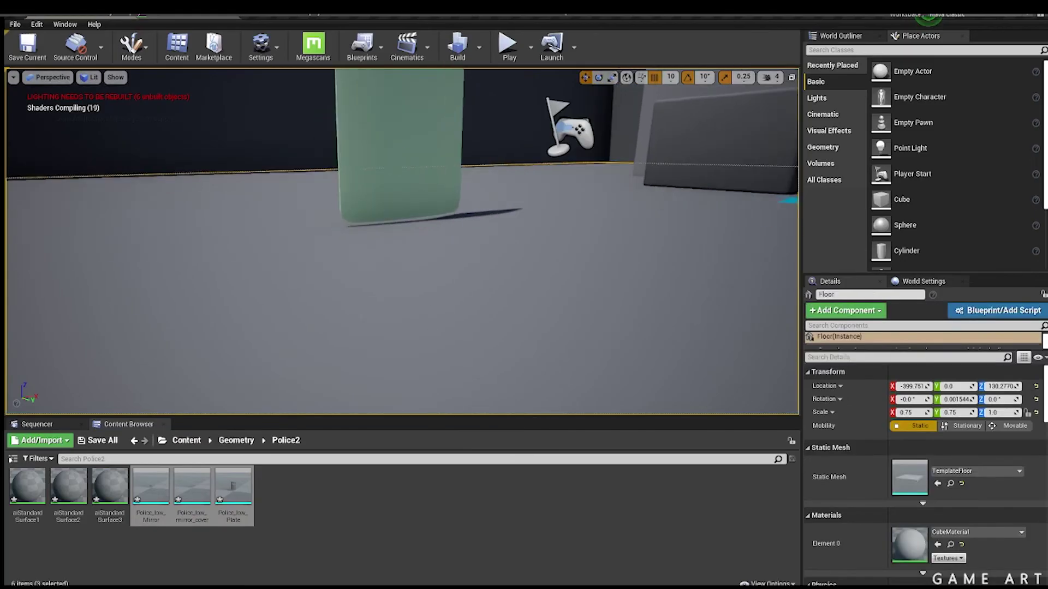
{"action": "double_click", "coordinate": [27, 486]}
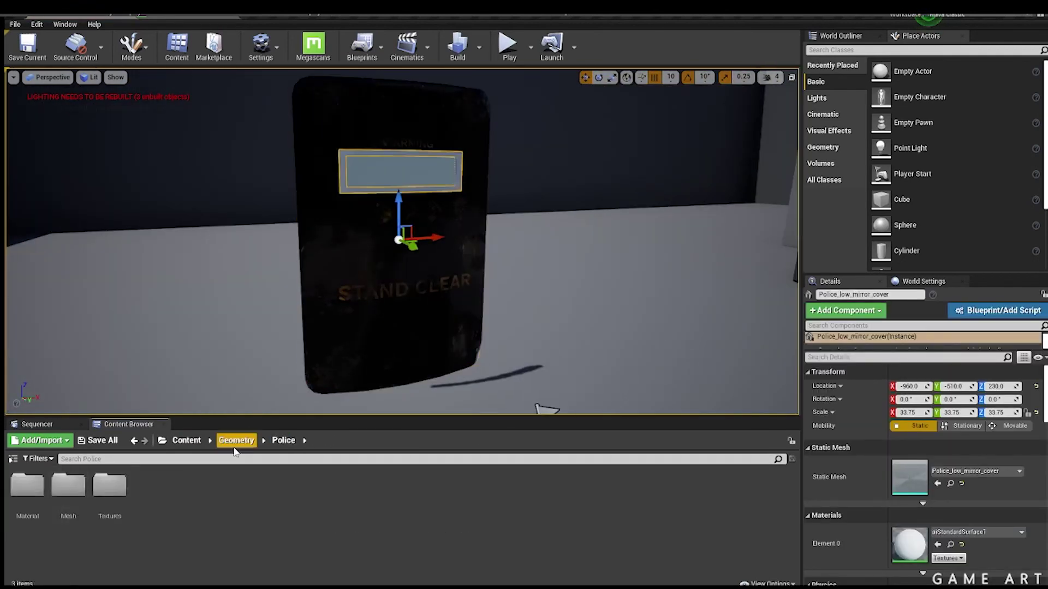
{"action": "type", "text": "irror"}
{"action": "key", "text": "Return"}
{"action": "double_click", "coordinate": [27, 486]}
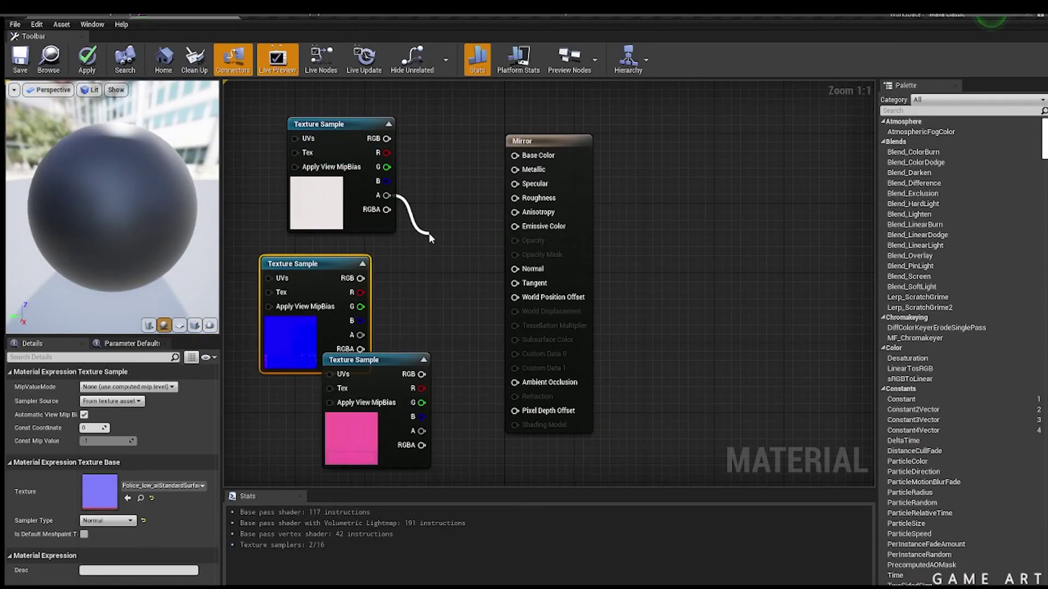
Connect the top texture's alpha to the Mirror material's Opacity and move the pink texture node down-left.
{"action": "left_click_drag", "start_coordinate": [386, 195], "coordinate": [514, 240]}
{"action": "left_click_drag", "start_coordinate": [395, 350], "coordinate": [378, 368]}
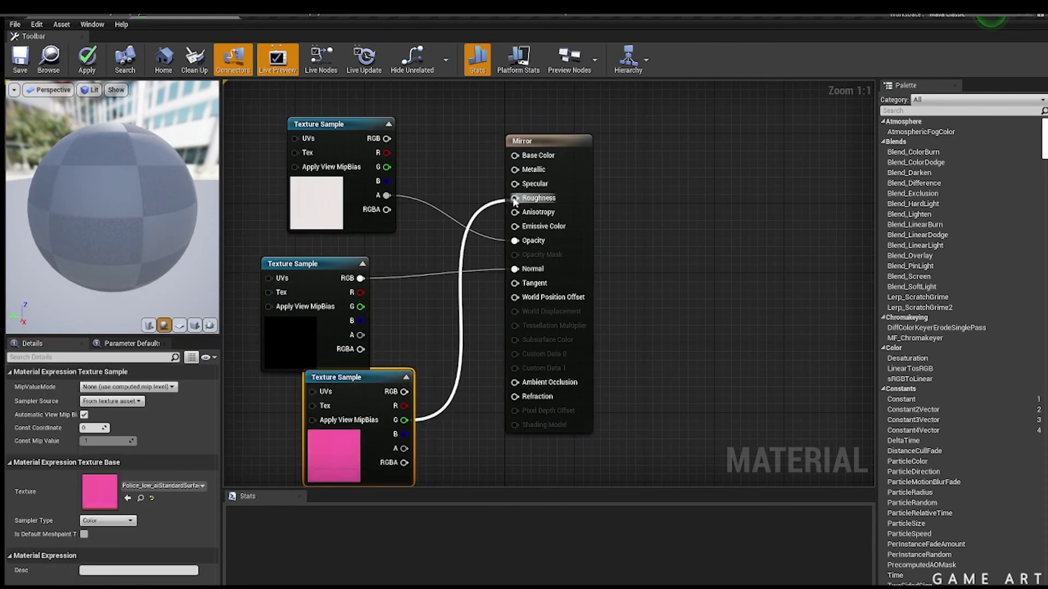